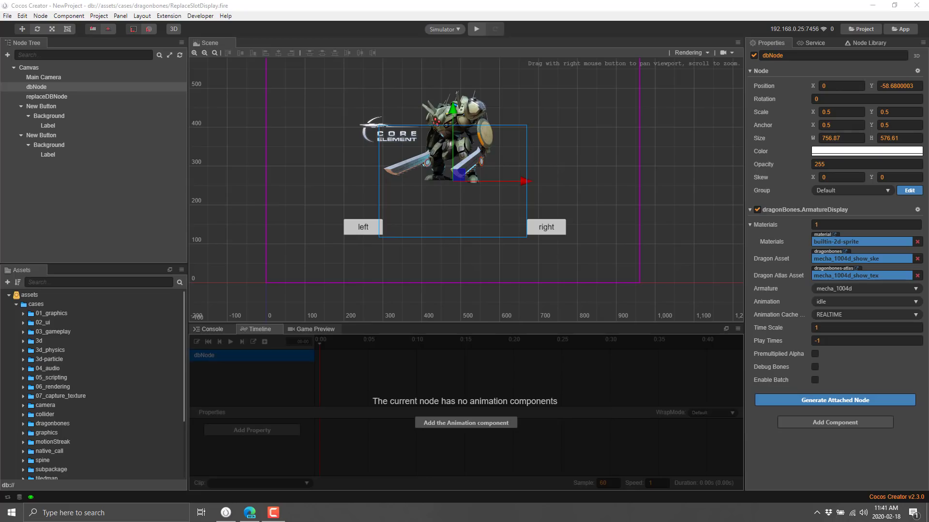
Pan the Scene view and zoom in close on the mecha_1004d armature
right_click_drag(511, 231, 524, 262)
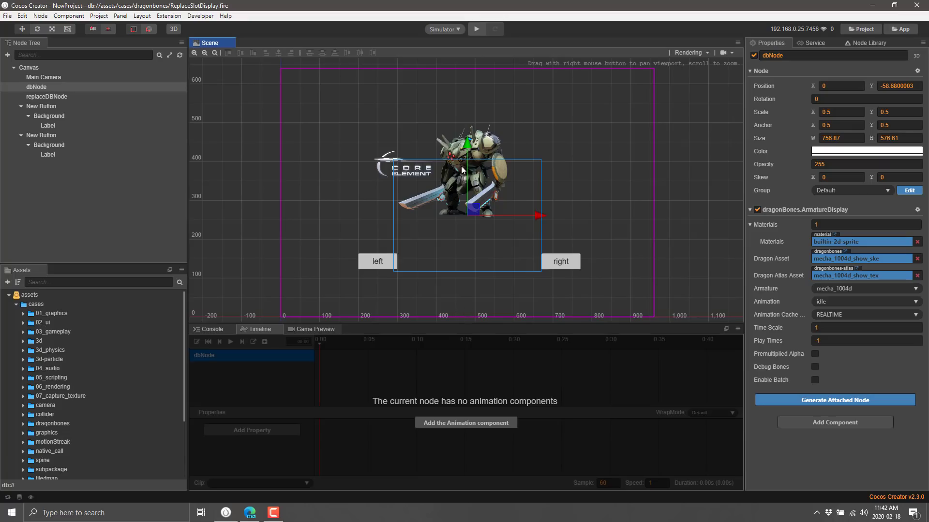
scroll(365, 180, "up", 3)
scroll(468, 205, "up", 2)
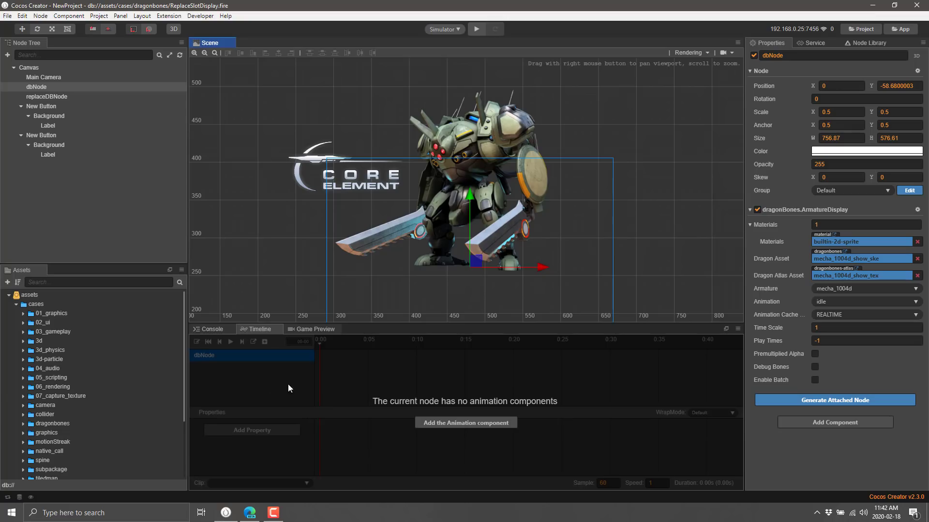
Check the Game preview, keep Simulator as preview target, then open dbNode's Add Component categories
left_click(309, 329)
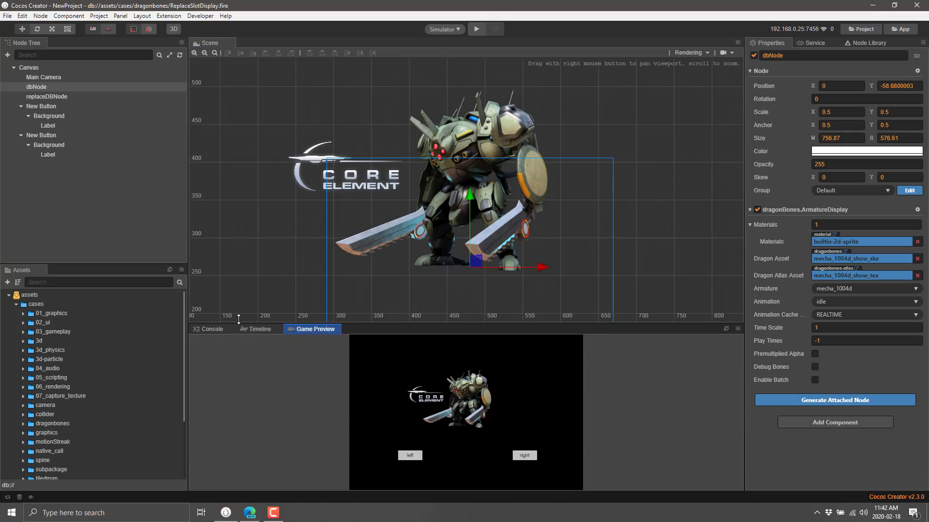
left_click(256, 328)
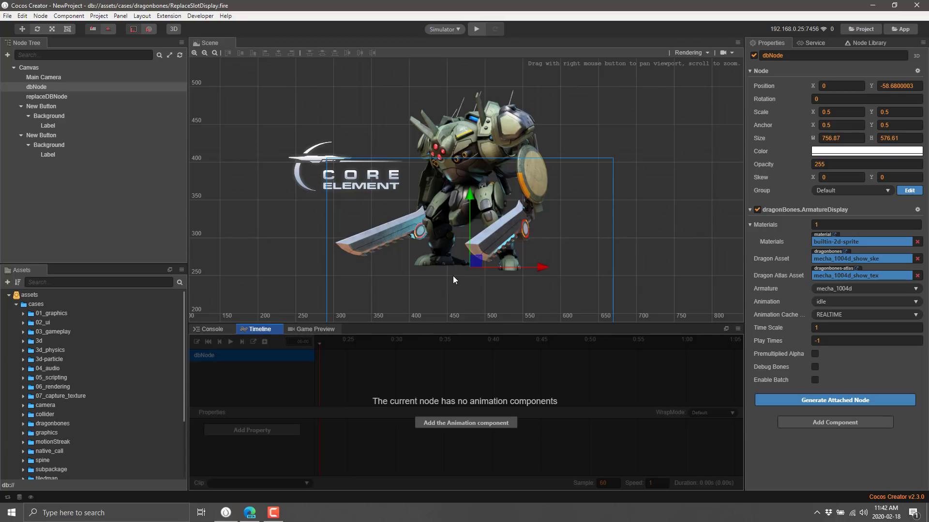
left_click(459, 31)
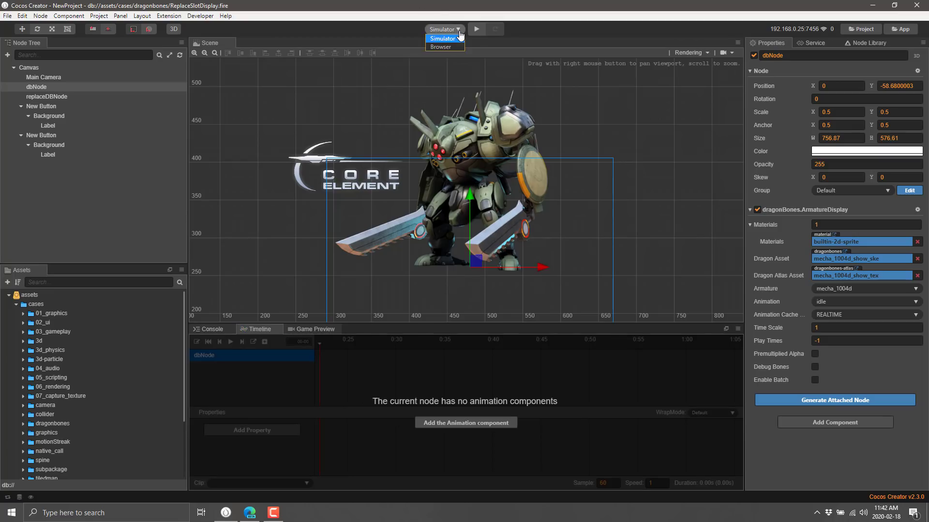
left_click(450, 1)
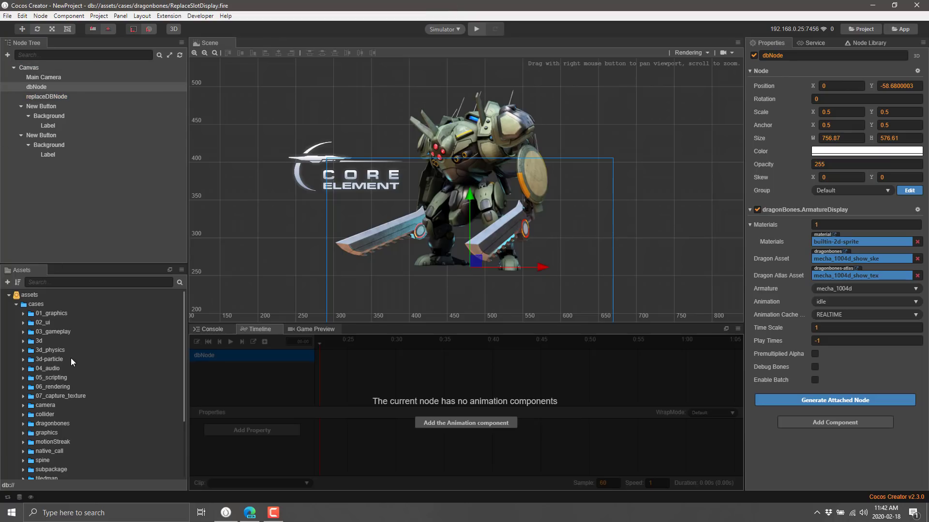
left_click(477, 122)
left_click(828, 427)
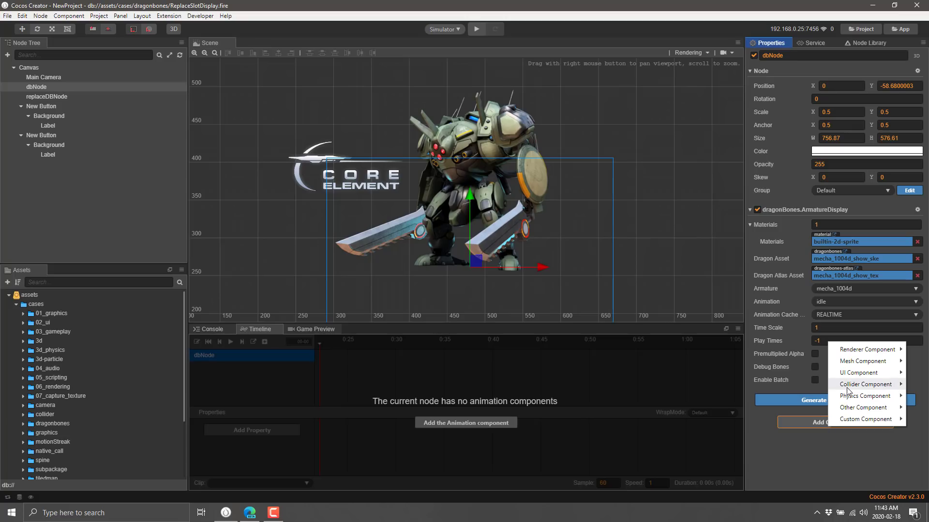
Dismiss the component menu and expand assets/cases/3d_physics/scene in the Assets panel
mouse_move(851, 401)
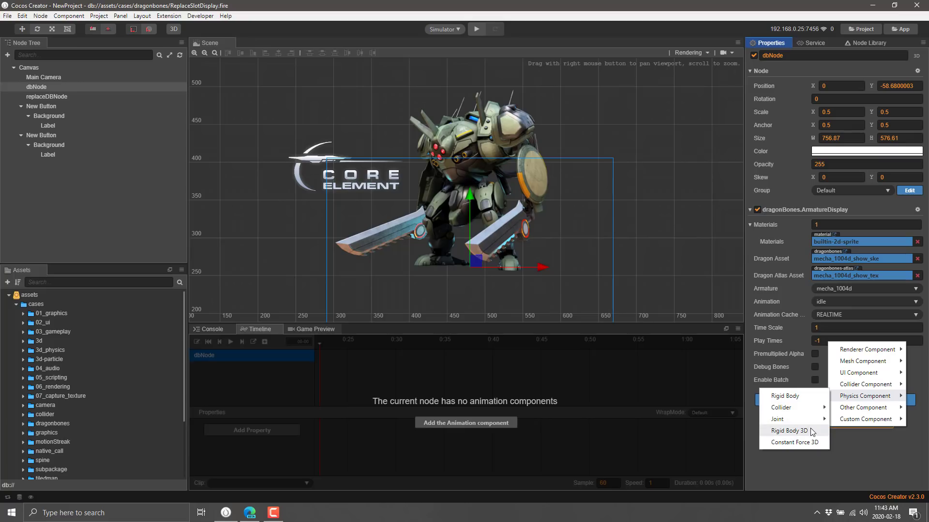
left_click(864, 454)
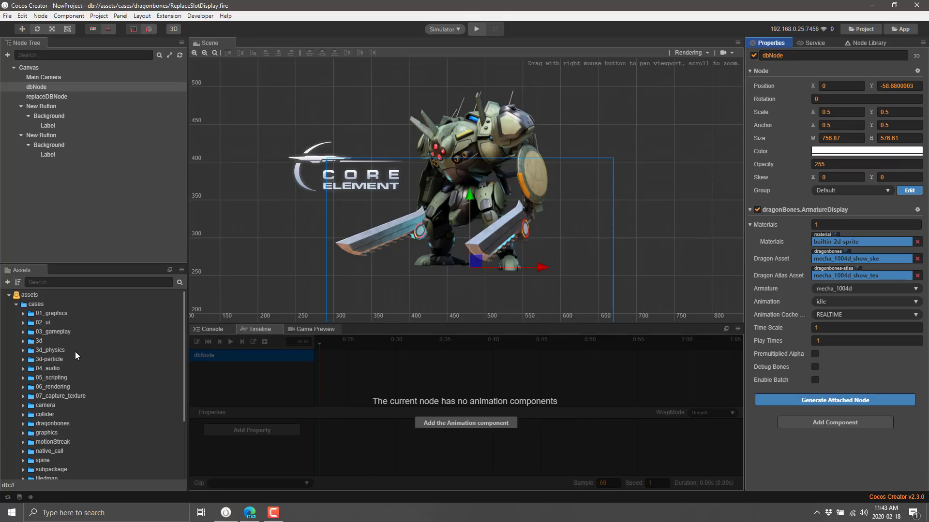
left_click(23, 350)
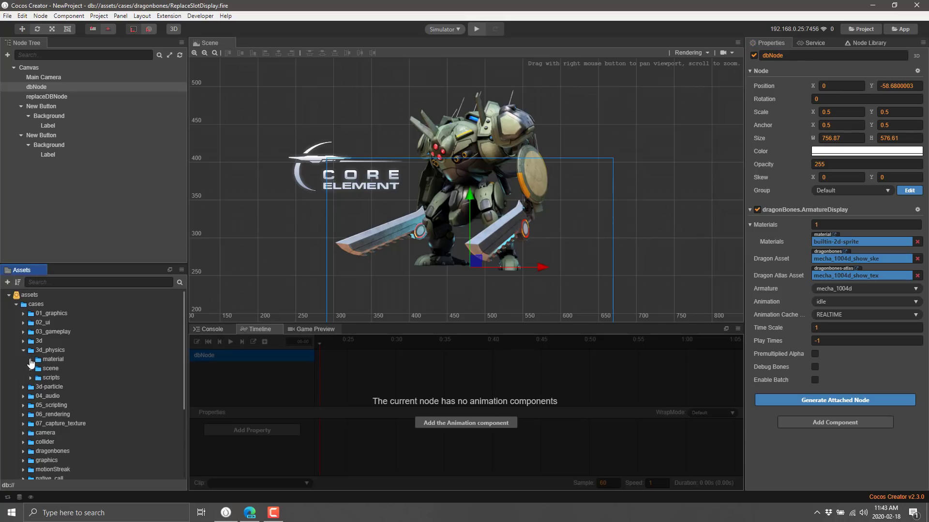
left_click(31, 368)
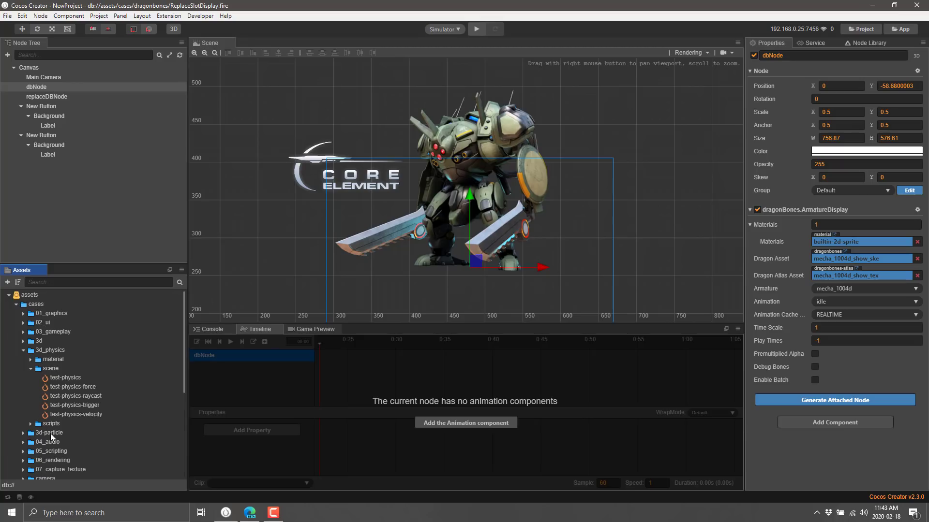
left_click(51, 433)
left_click(51, 370)
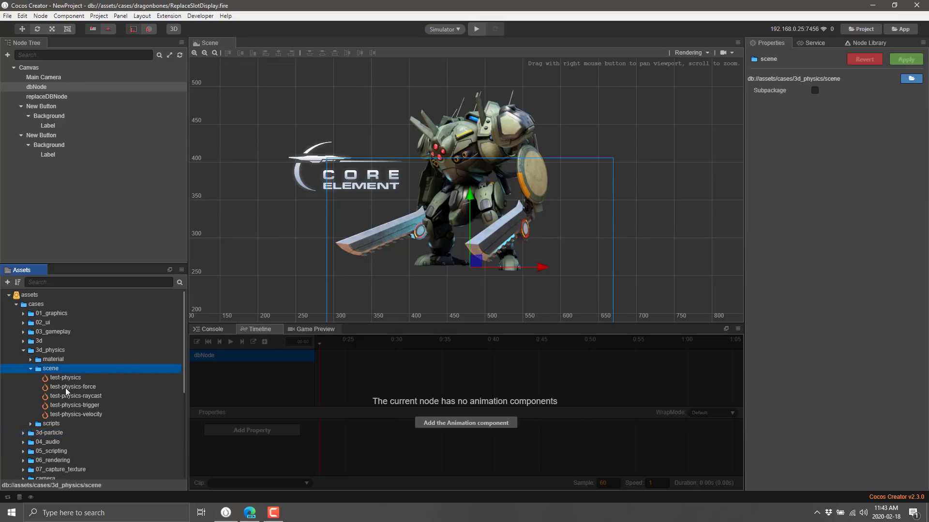
Open the test-physics scene and toggle the Scene view between 3D and 2D
double_click(65, 377)
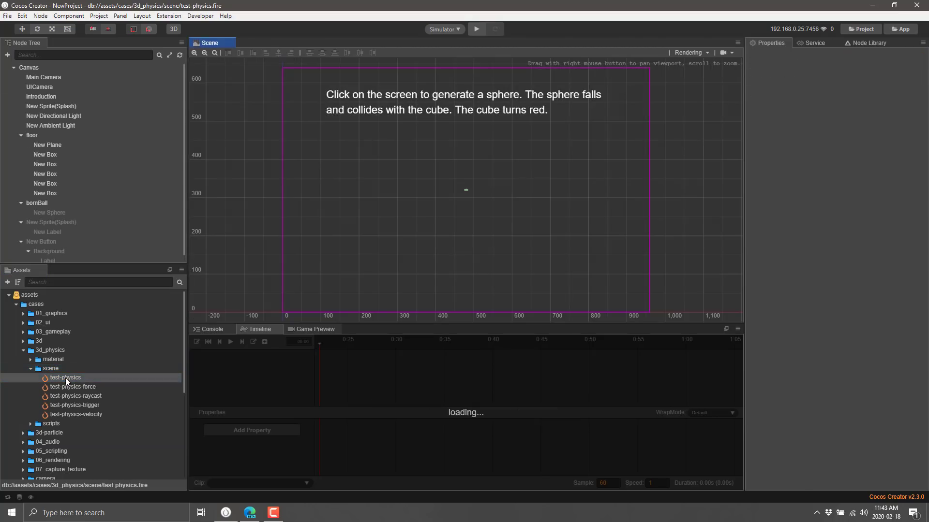
scroll(481, 205, "up", 5)
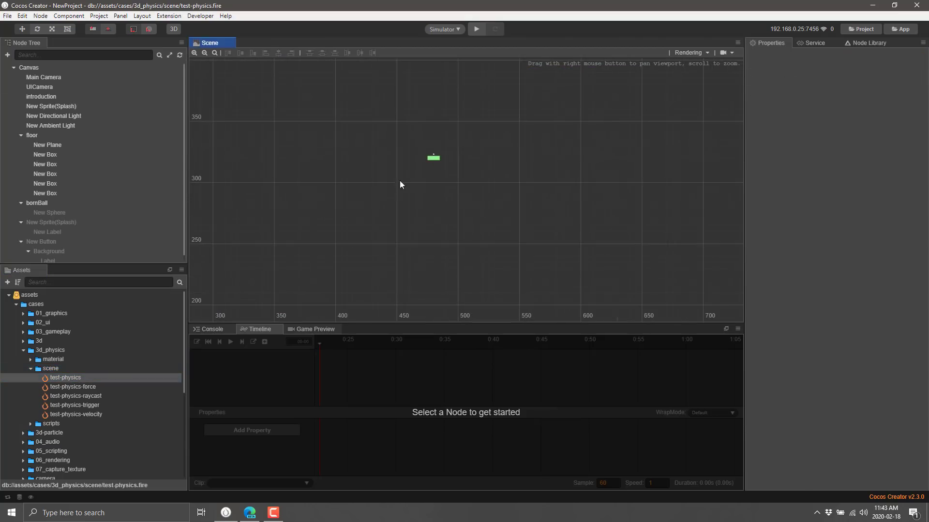
left_click(175, 30)
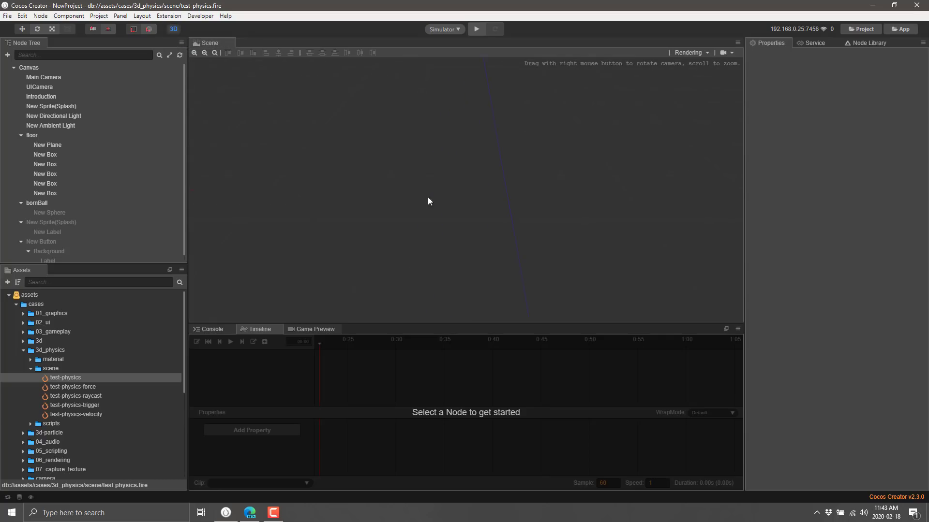
left_click(174, 29)
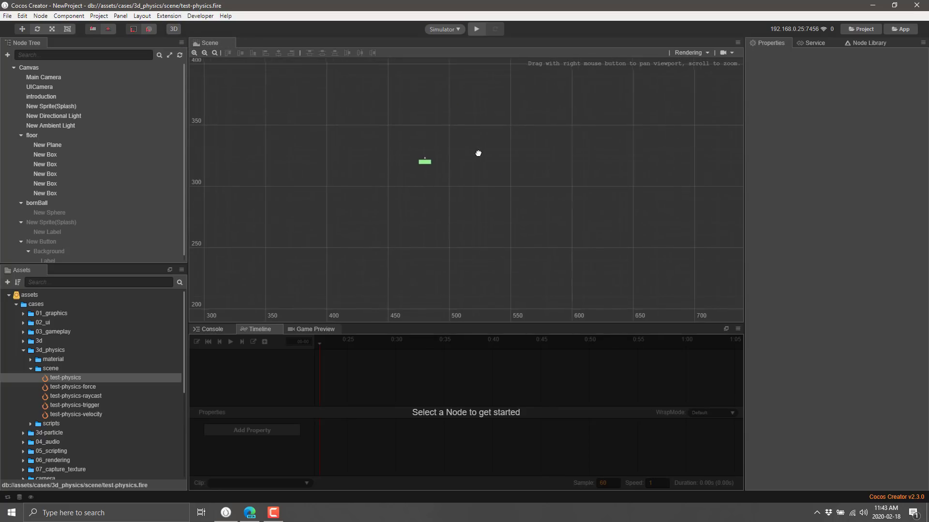
Select New Sprite(Splash), switch to 3D and orbit to show the green tray and pink box
left_click(437, 158)
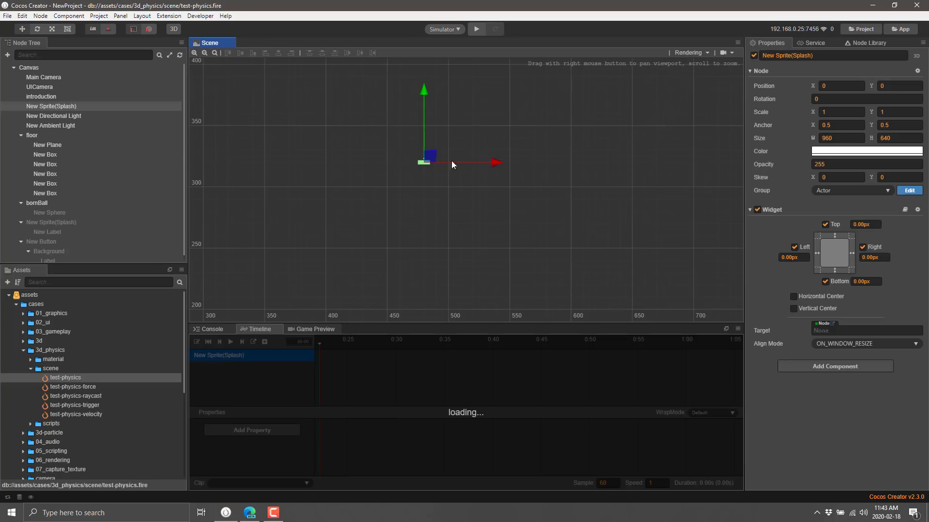
right_click_drag(473, 193, 548, 281)
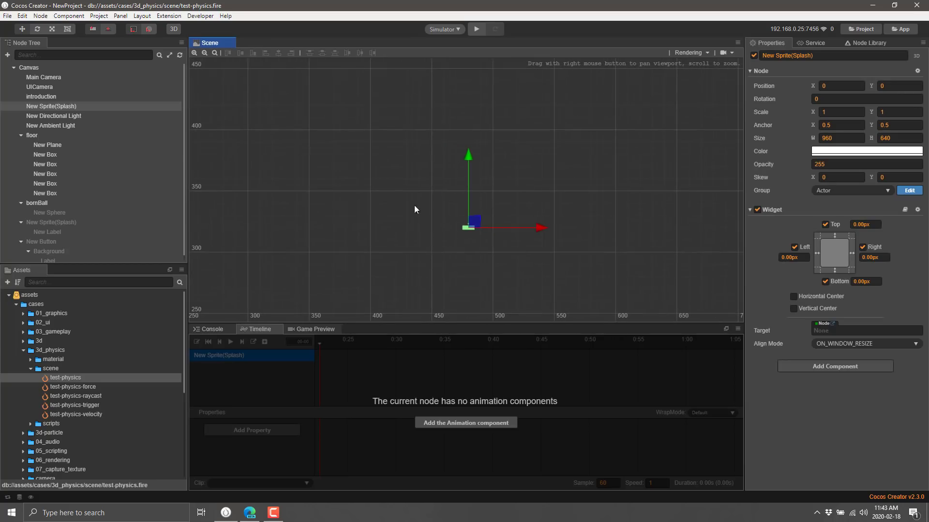
left_click(178, 30)
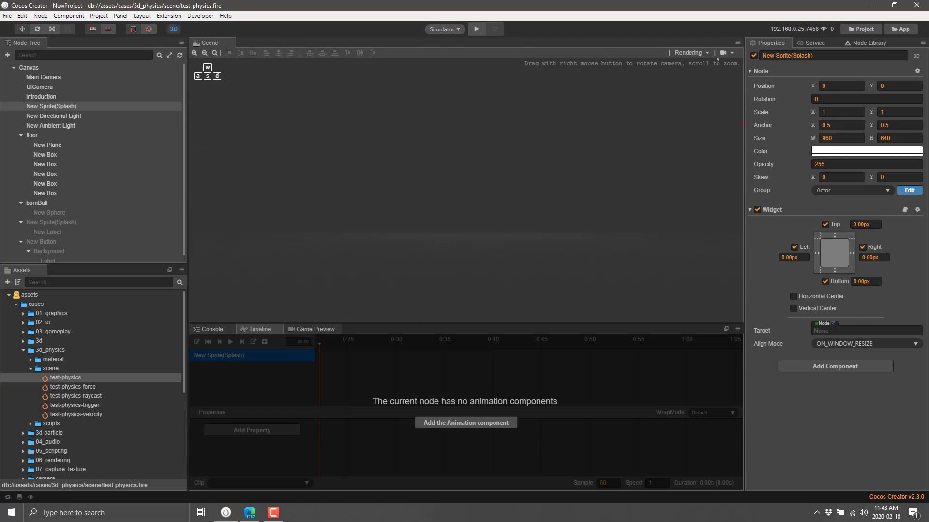
right_click_drag(717, 60, 437, 152)
Inspect the pink box's physics components in the Properties panel
scroll(569, 109, "up", 3)
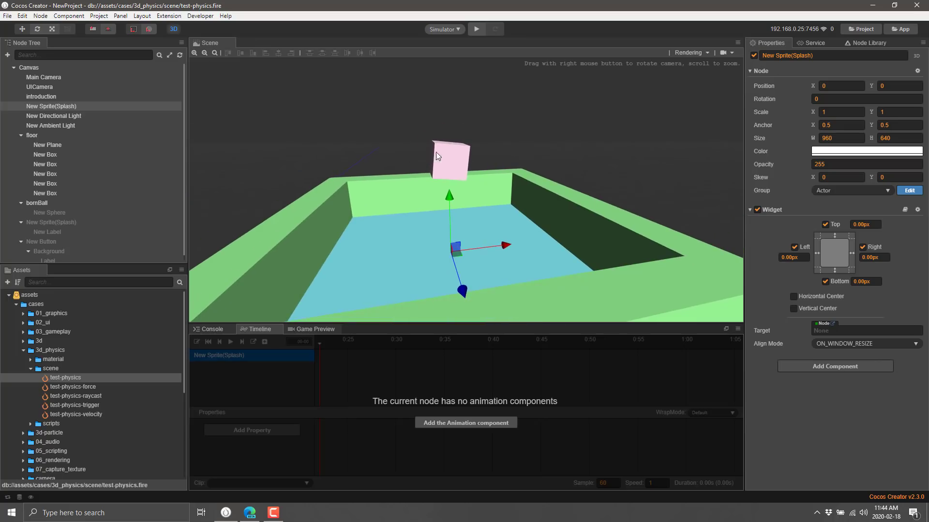
left_click(437, 152)
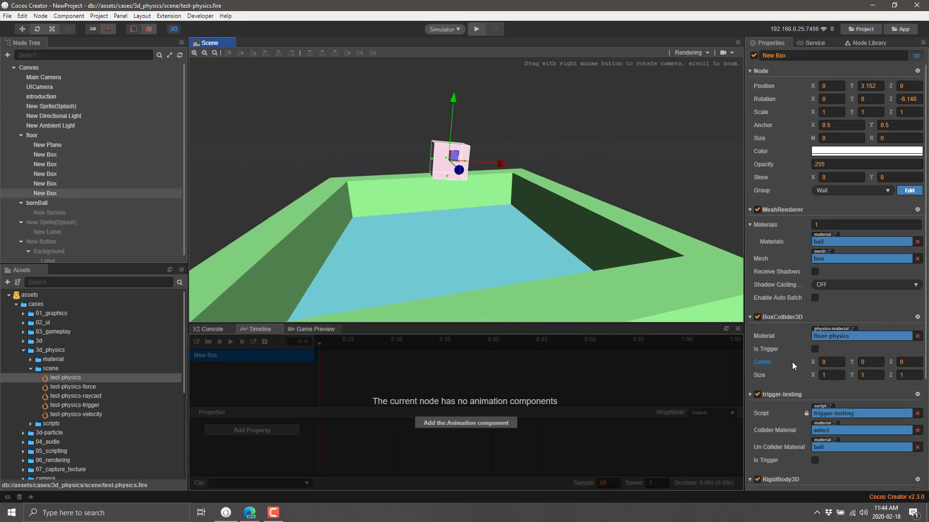
scroll(793, 362, "down", 4)
scroll(793, 362, "down", 2)
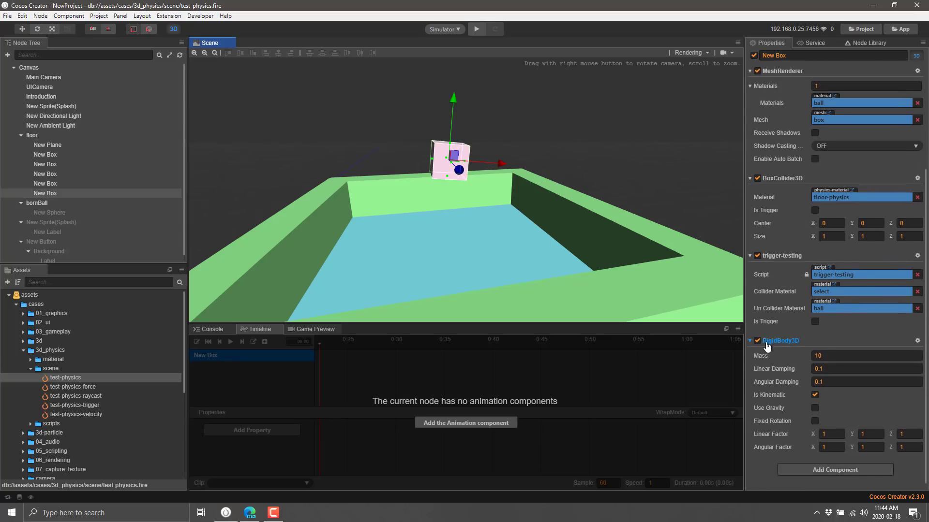
Inspect the green wall, the New Label and the floor plane's kinematic RigidBody3D of mass 10
left_click(290, 264)
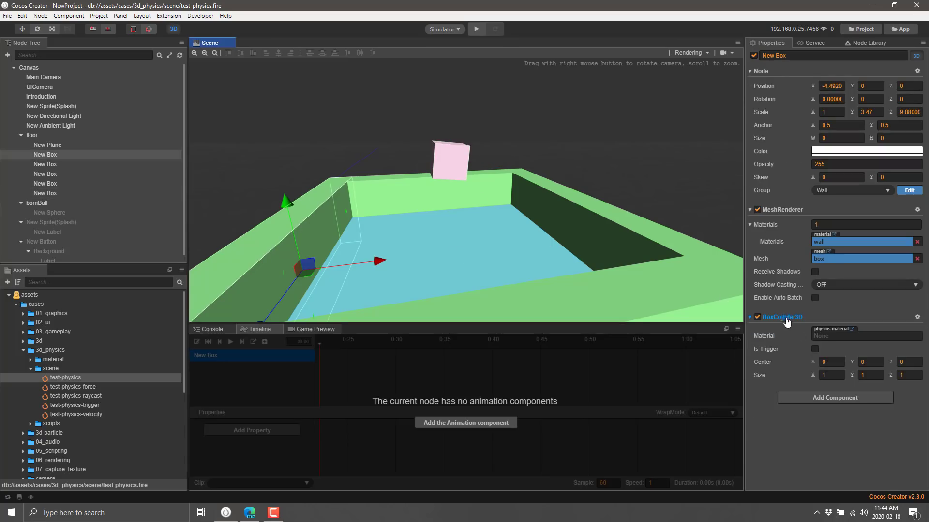
left_click(468, 230)
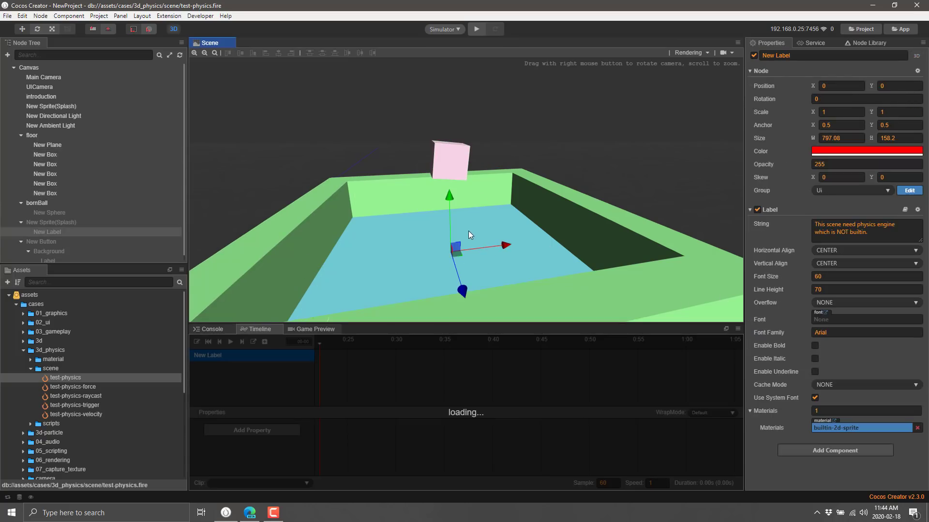
left_click(542, 258)
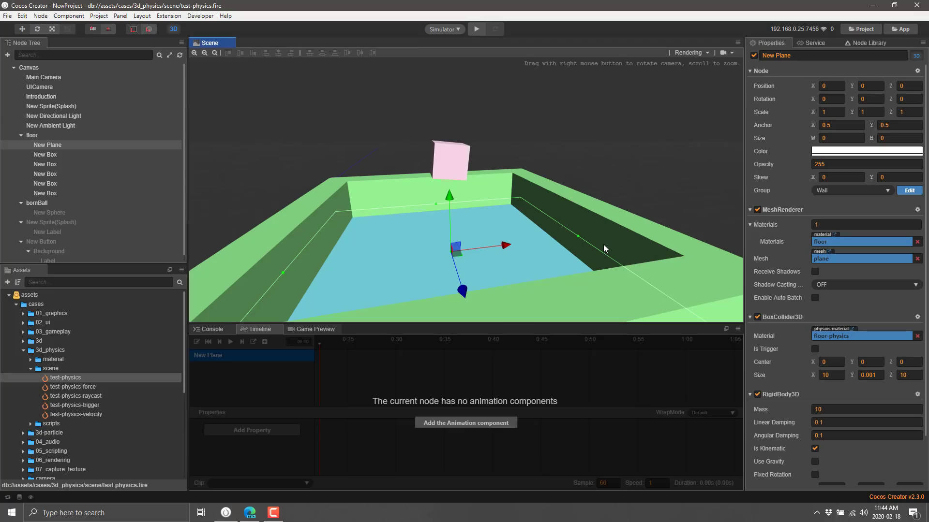
left_click(443, 30)
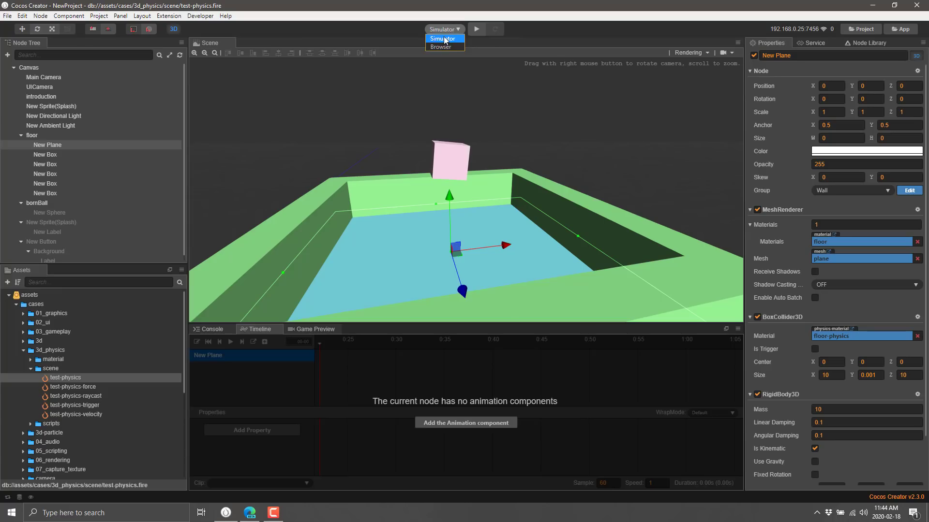
Run test-physics in Cocos Simulator and maximize the simulator window
left_click(453, 30)
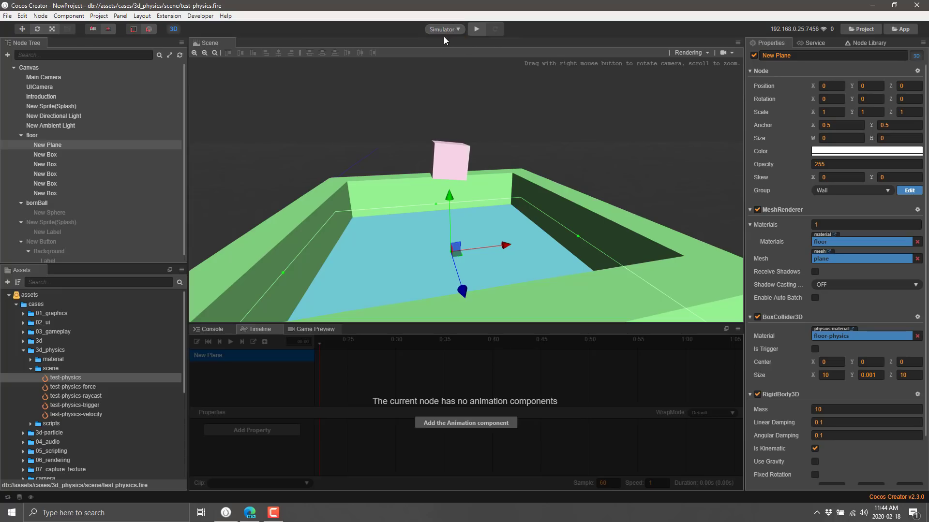
left_click(474, 31)
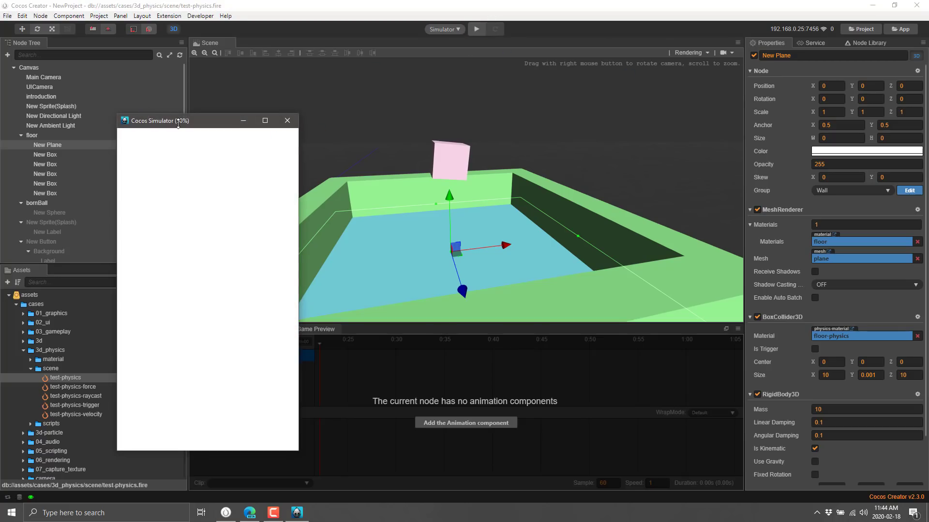
left_click_drag(178, 124, 368, 98)
left_click(356, 104)
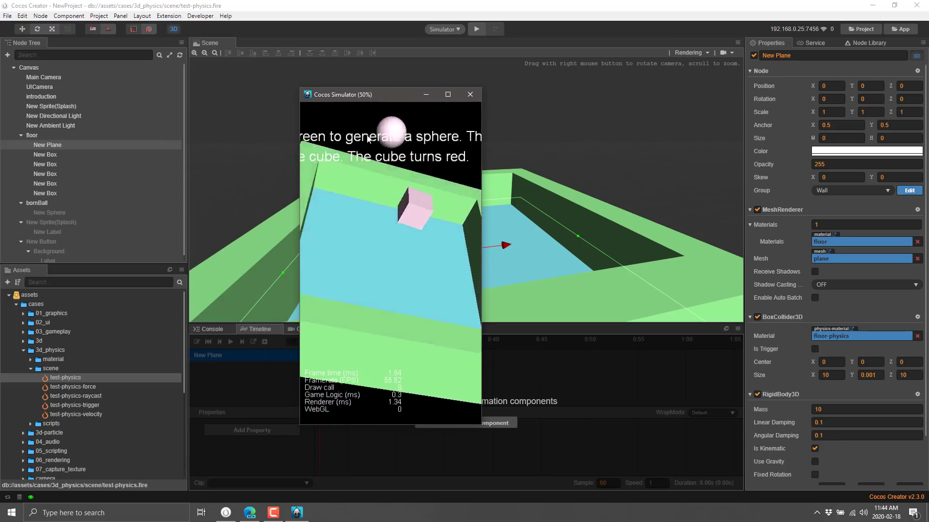
left_click(448, 94)
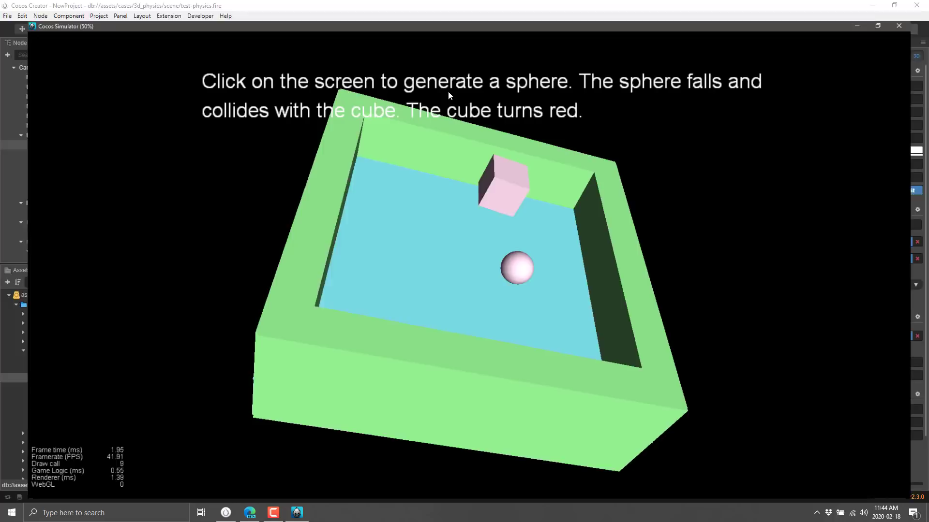
Drop dozens of spheres into the tray so the cube flashes red, then close the simulator
left_click_drag(207, 239, 499, 203)
left_click(497, 200)
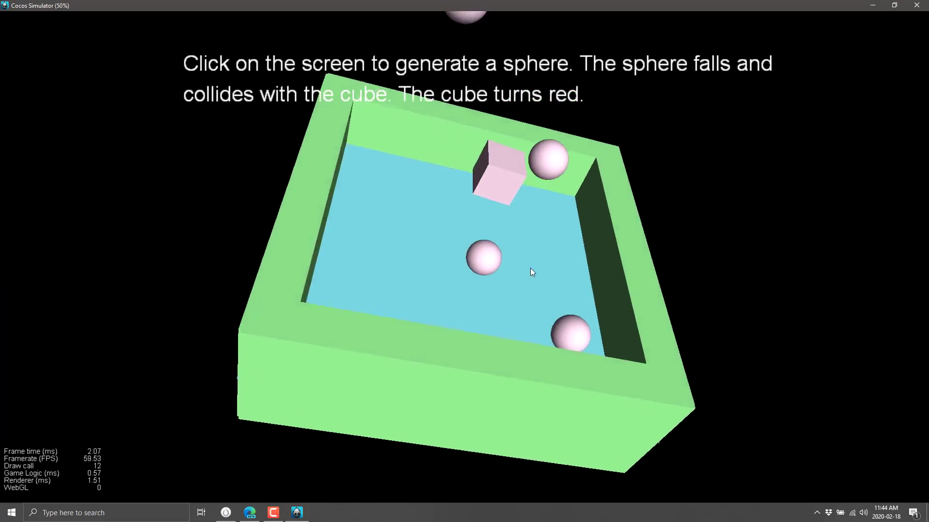
left_click(535, 280)
left_click(542, 295)
left_click(508, 298)
left_click(492, 300)
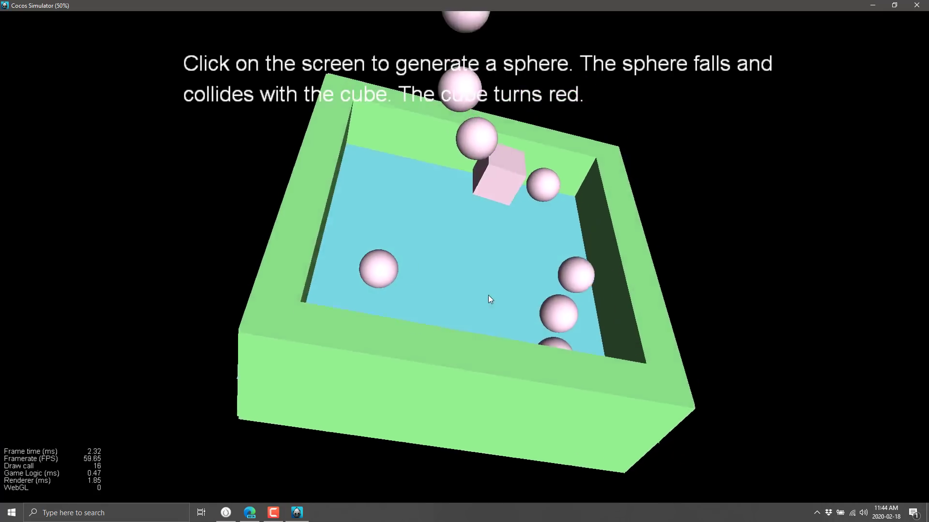
left_click(435, 188)
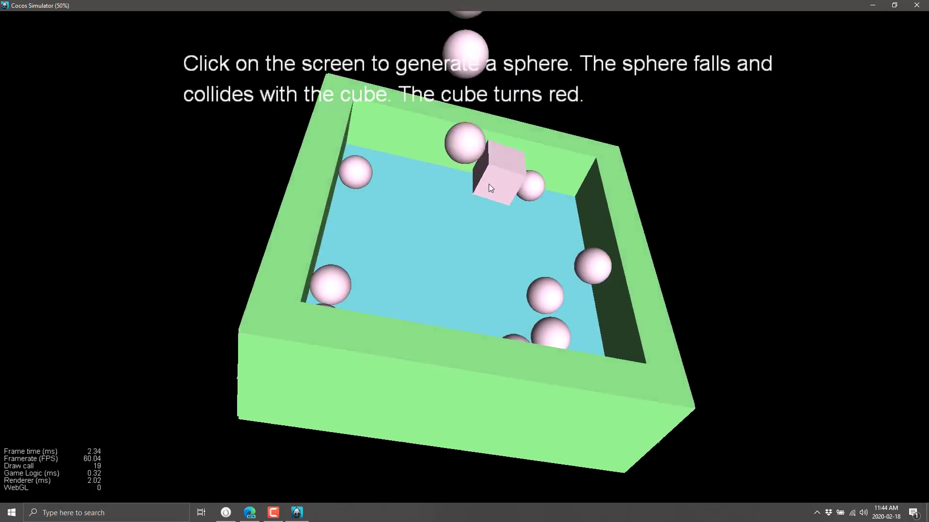
left_click(450, 291)
left_click(668, 236)
left_click(451, 251)
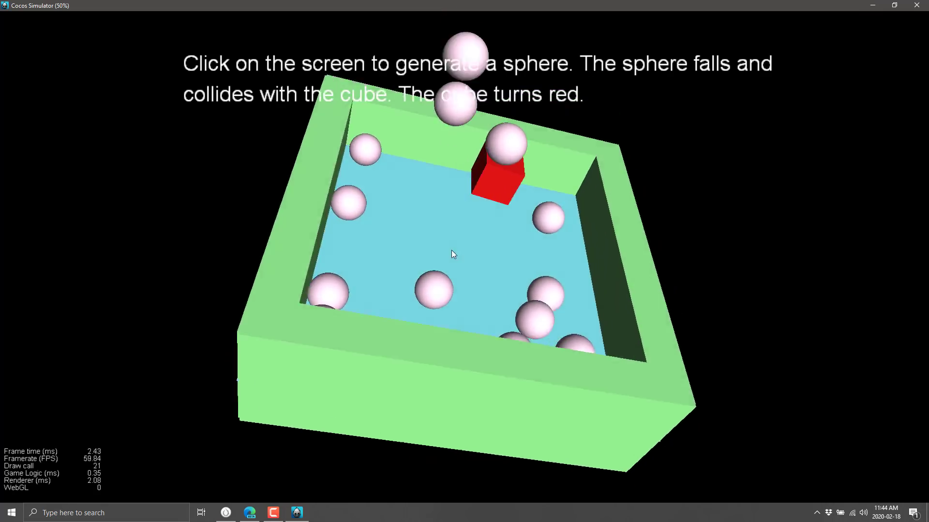
left_click(471, 246)
left_click(471, 246)
left_click(471, 247)
left_click(471, 247)
left_click(471, 247)
left_click(470, 247)
left_click(468, 248)
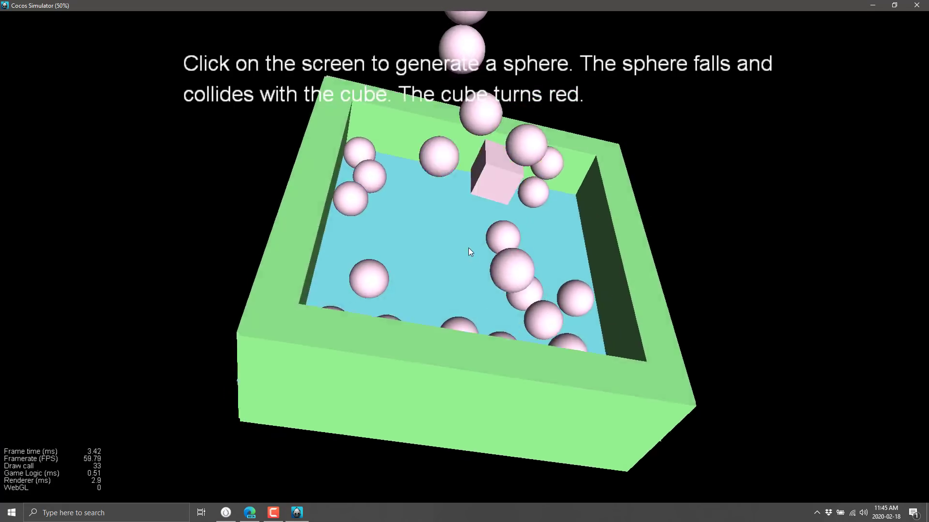
left_click(467, 248)
left_click(465, 248)
left_click(465, 250)
left_click(464, 251)
left_click(464, 254)
left_click(463, 259)
left_click(463, 264)
left_click(462, 268)
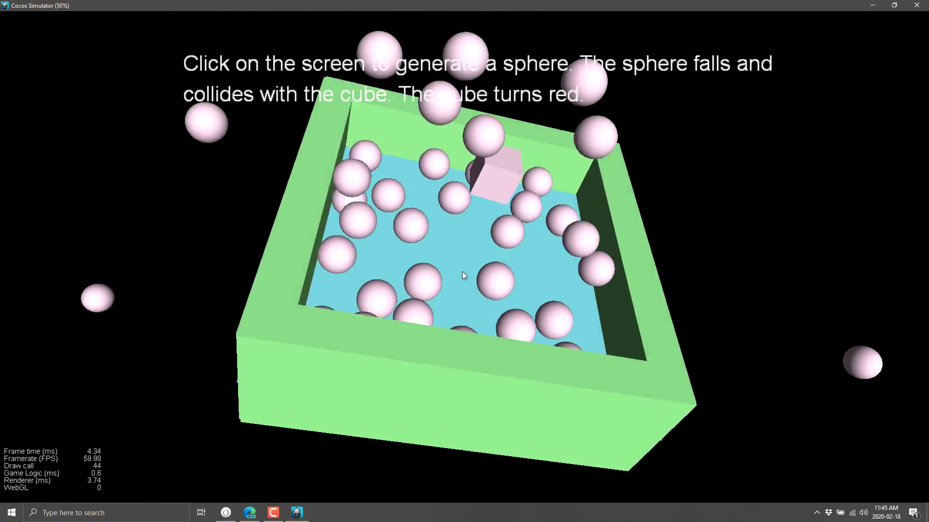
left_click(462, 275)
left_click(463, 279)
left_click(460, 290)
left_click(441, 283)
left_click(437, 274)
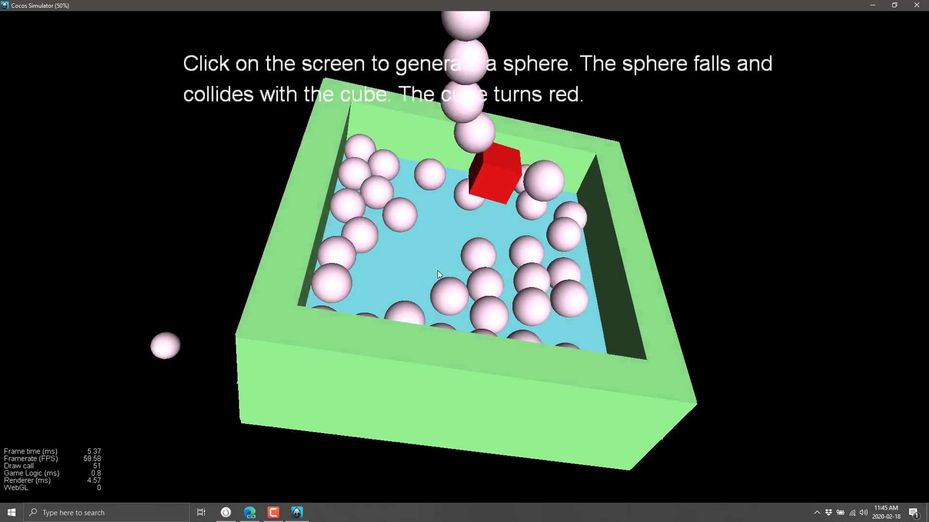
left_click(445, 276)
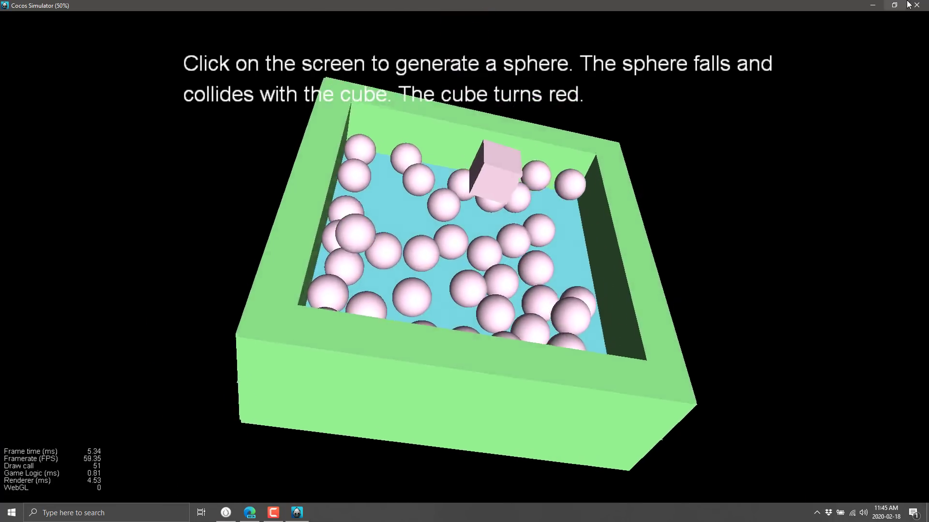
left_click(917, 6)
Keep Simulator as the preview target and launch test-physics in it again
left_click(443, 29)
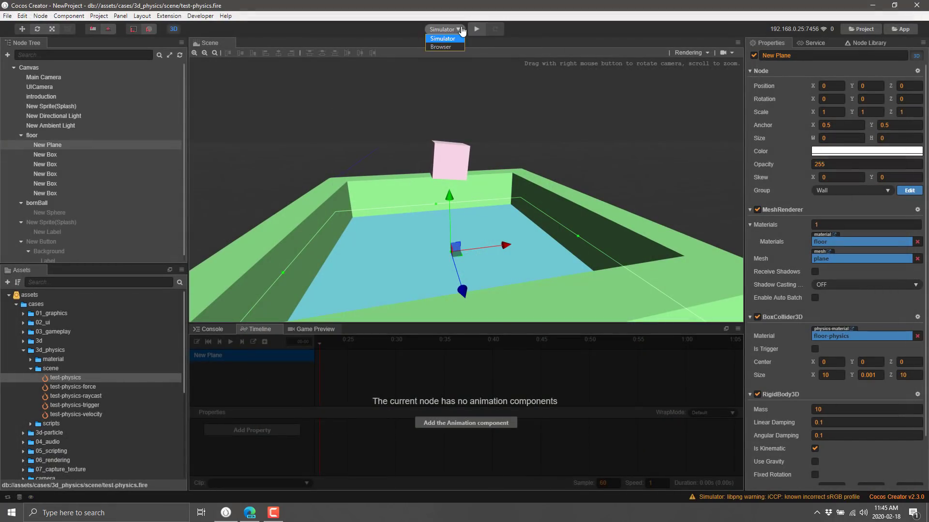
left_click(446, 38)
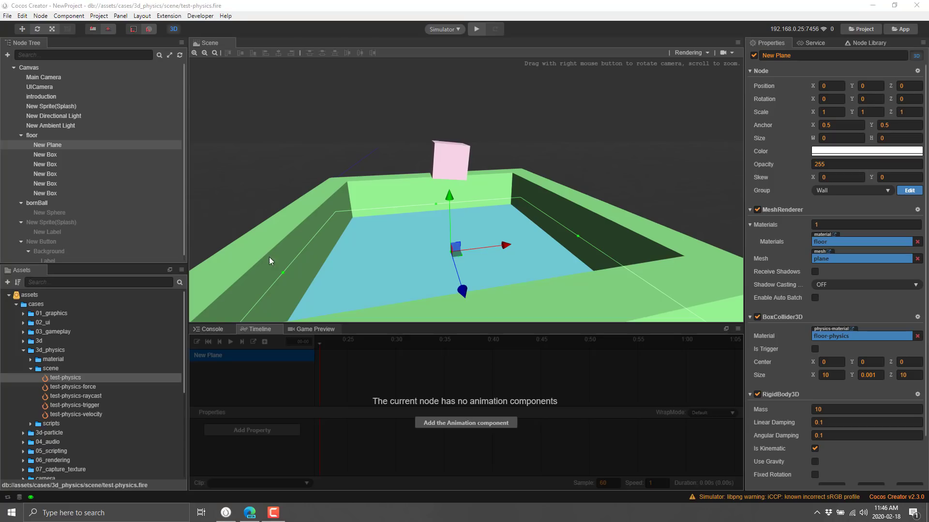
left_click(476, 30)
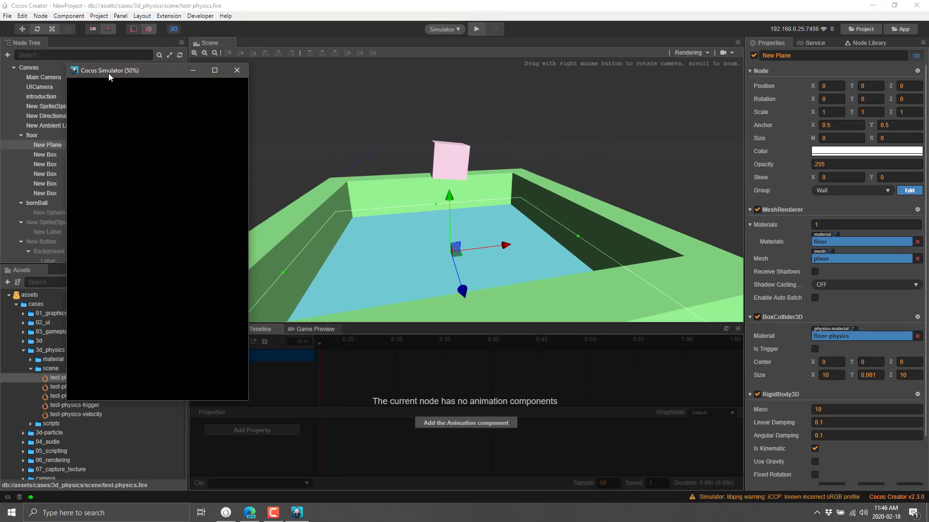
Change the simulator's view device to Apple iPhone 7Plus (1242x2208)
right_click(108, 73)
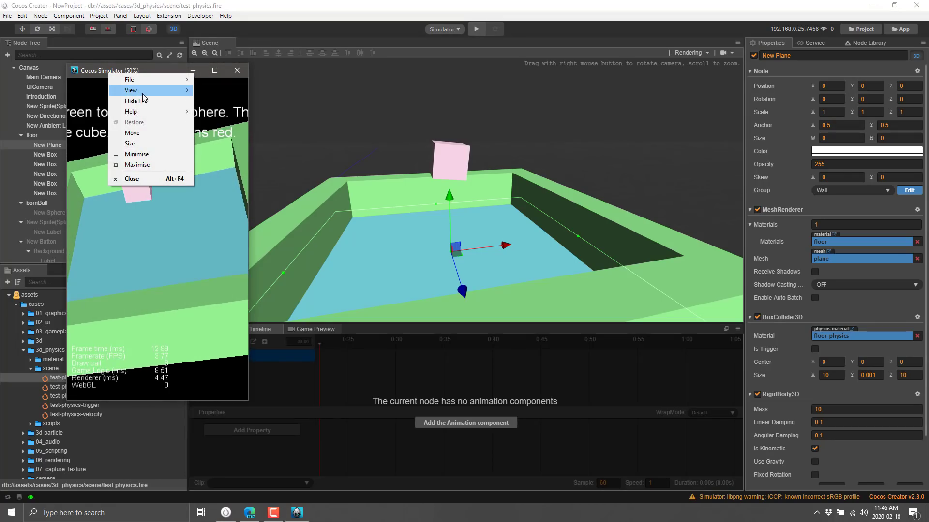
mouse_move(145, 90)
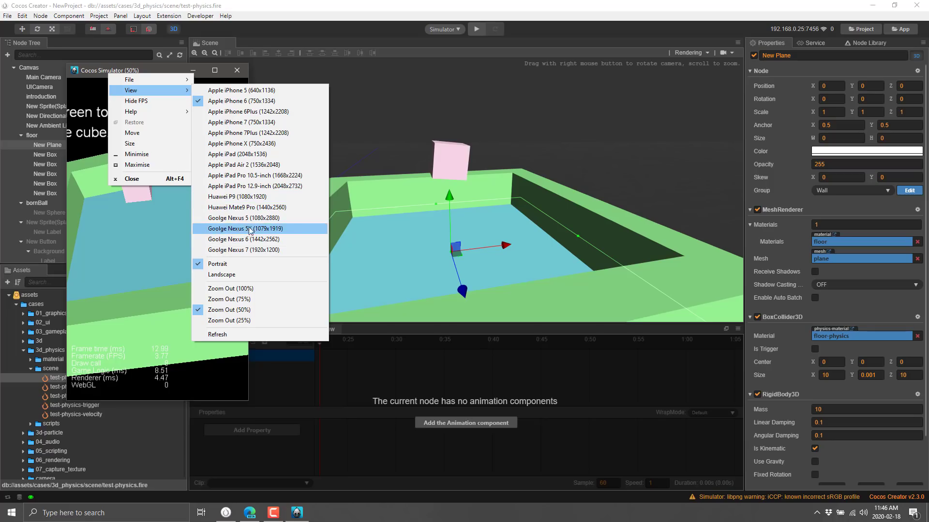
left_click(244, 133)
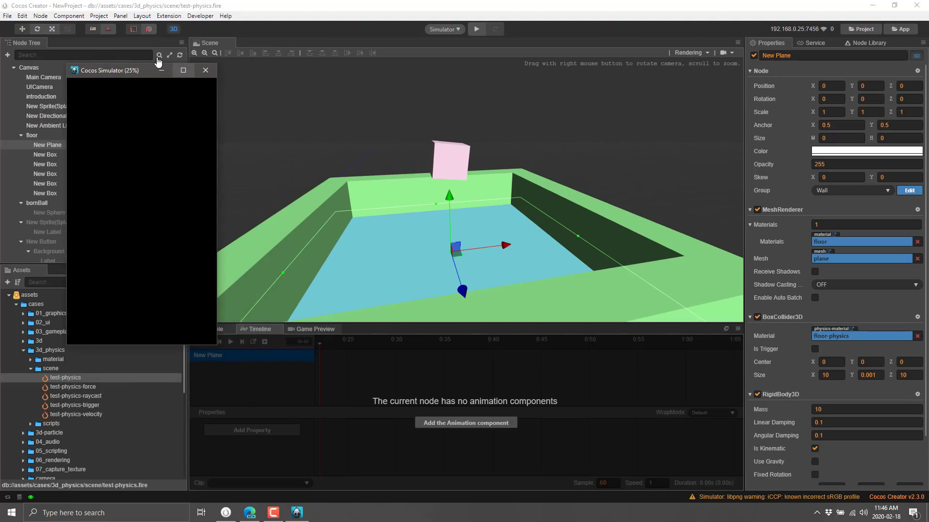
left_click(205, 70)
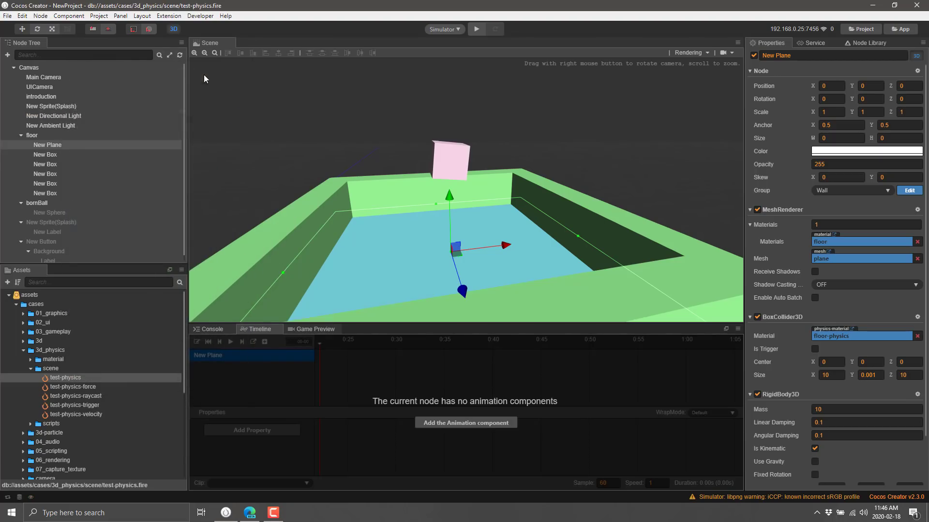
left_click(10, 16)
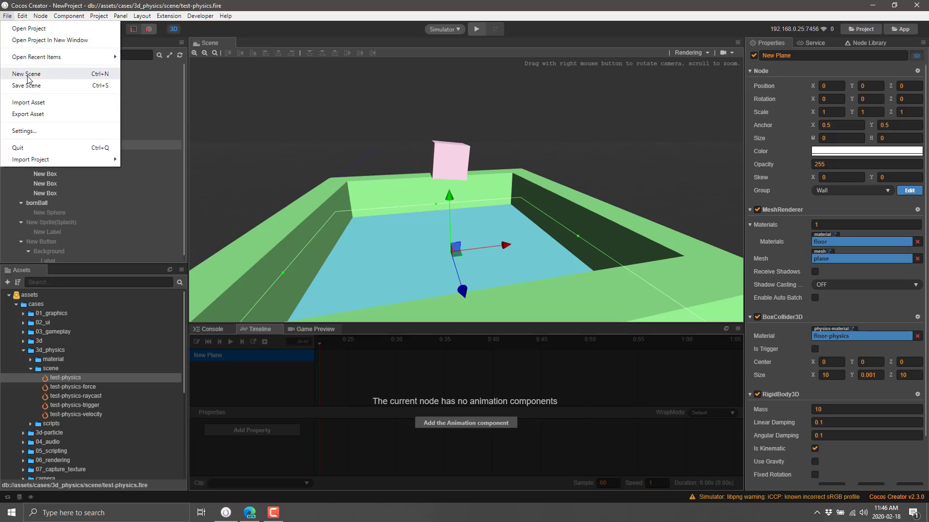
left_click(24, 131)
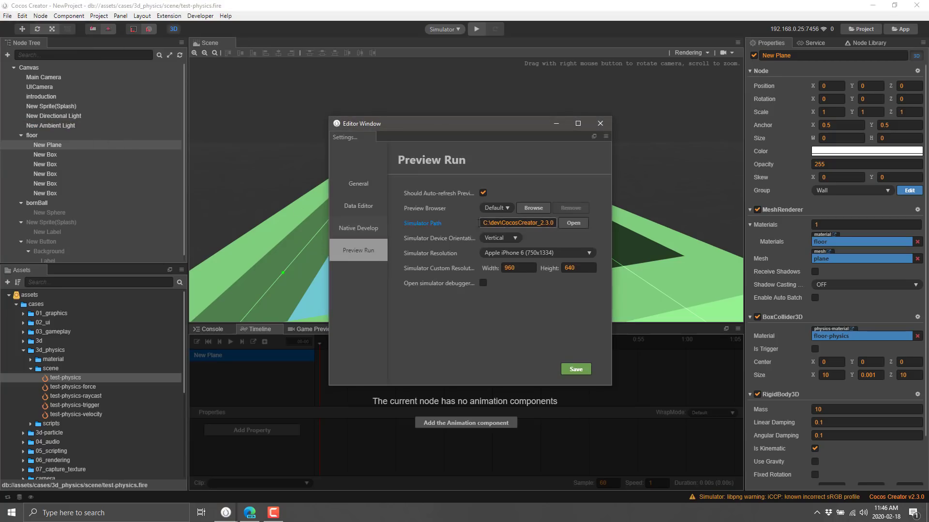
left_click(361, 230)
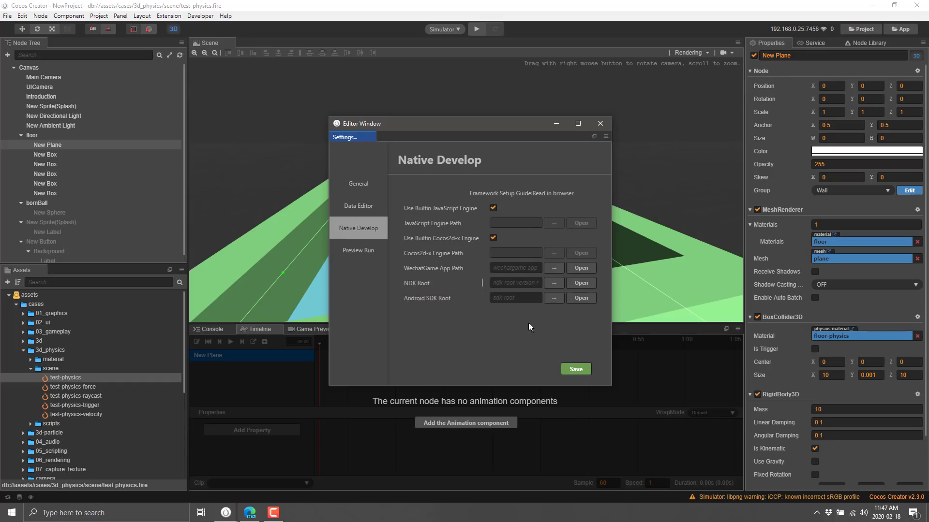
left_click(601, 124)
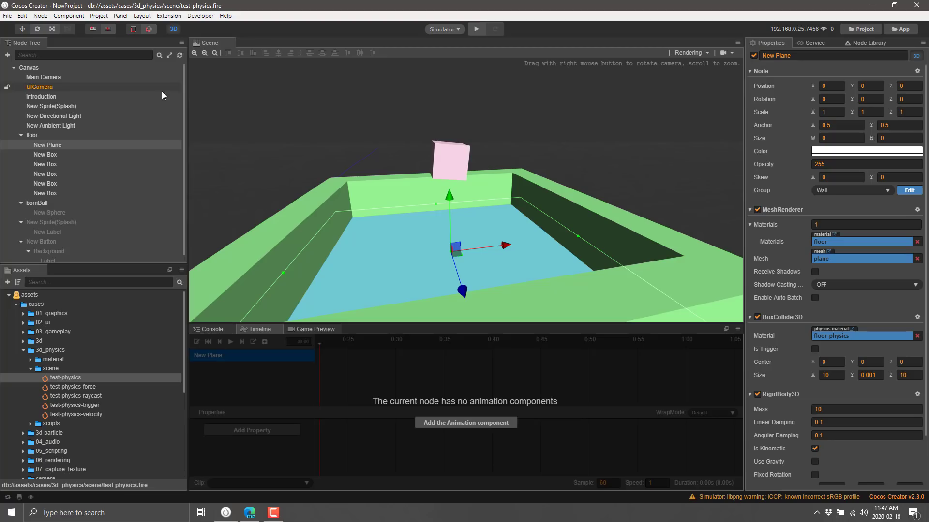
Select the floor node and glance at its Add Component list without adding anything
left_click(35, 137)
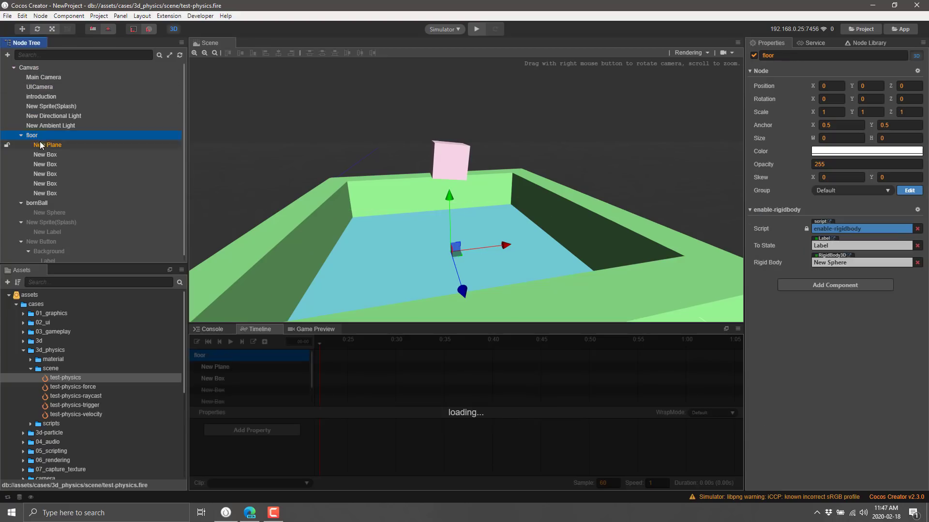
left_click(852, 289)
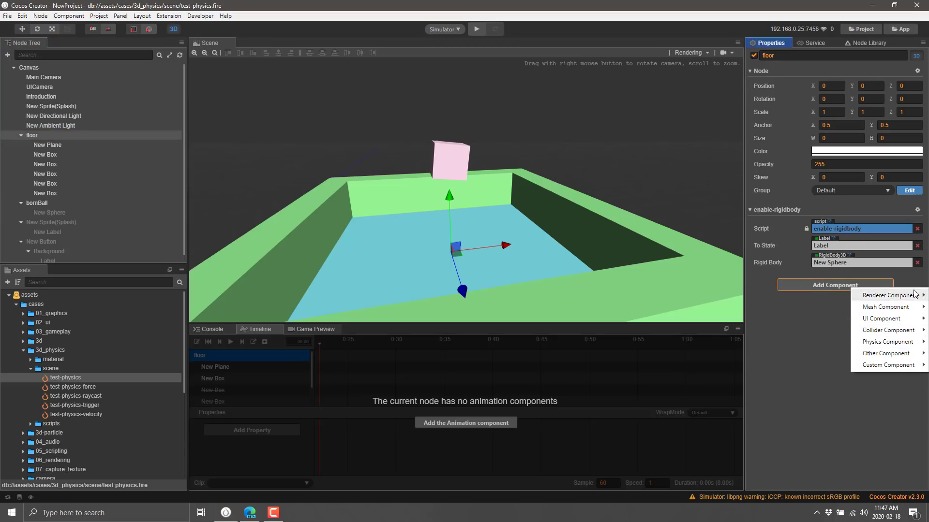
key("Escape")
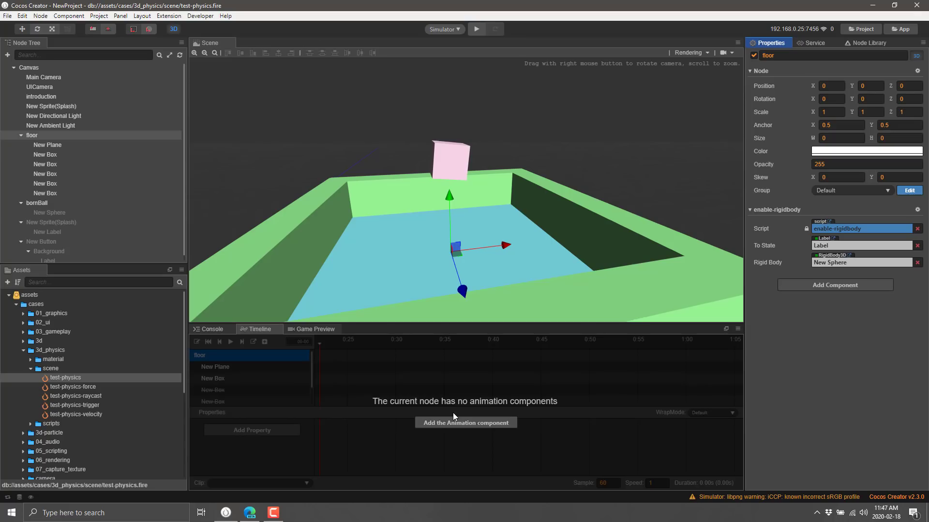
Expand the 3d-particle sample folder to list particle-color, particle-force and particle-trail
scroll(30, 379, "down", 2)
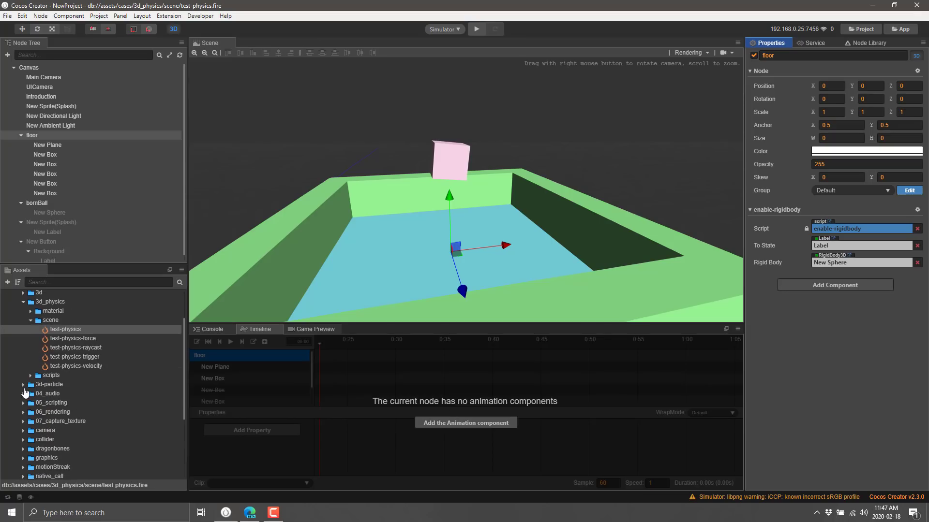
left_click(23, 385)
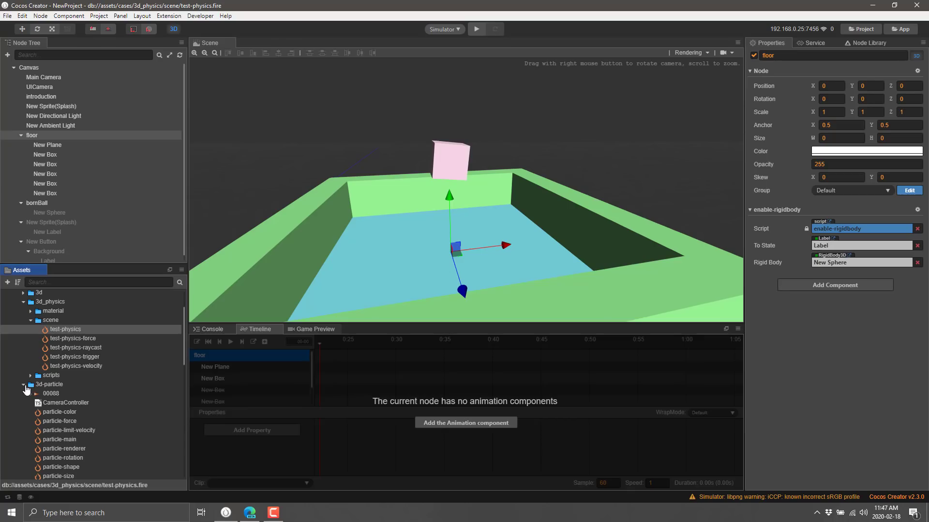
scroll(51, 393, "down", 2)
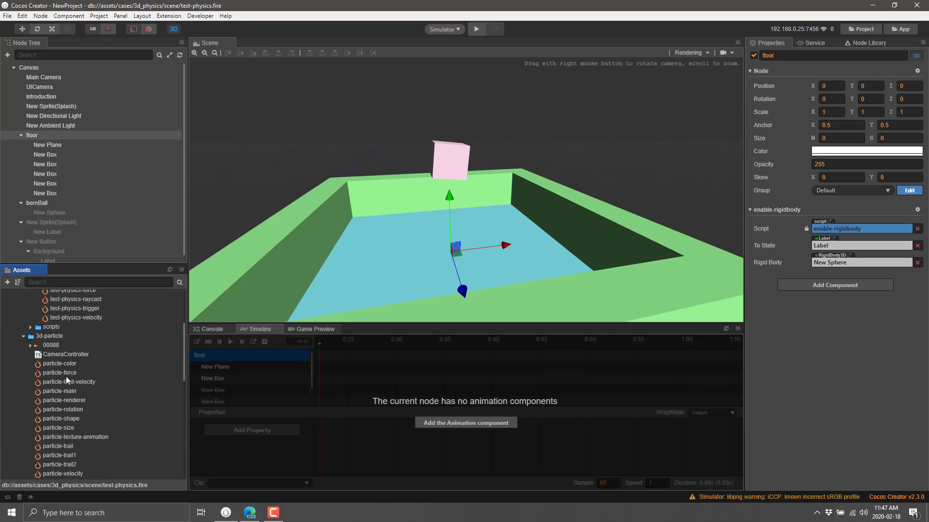
Open particle-color, preview its five coloured emitters in a maximized simulator, then close it
double_click(64, 364)
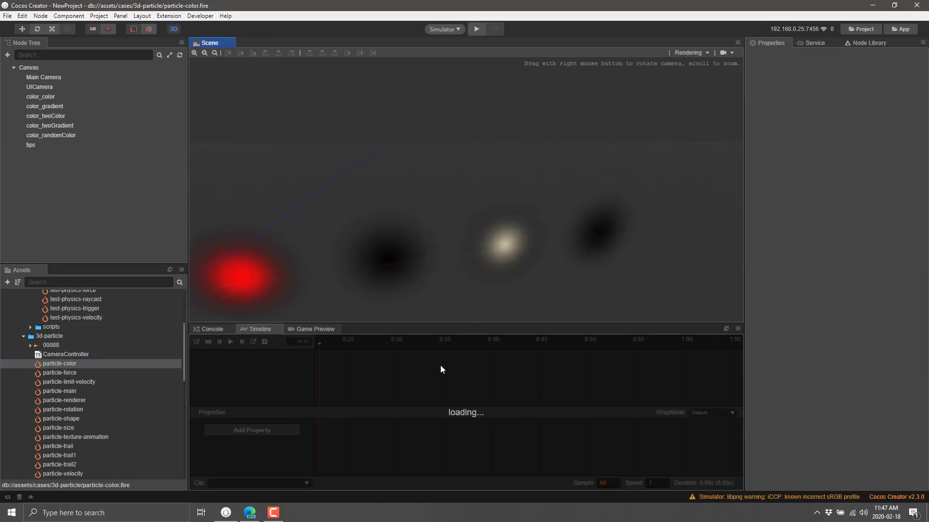
left_click(478, 30)
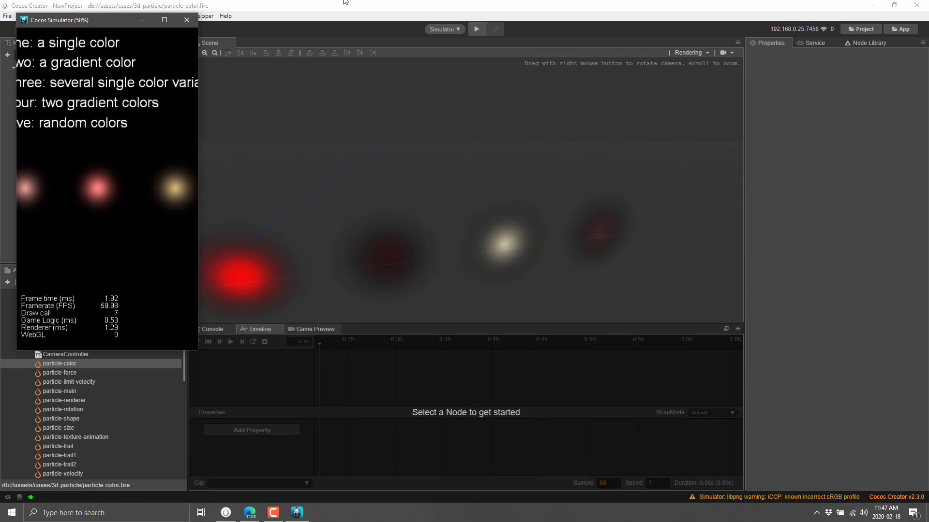
left_click(165, 19)
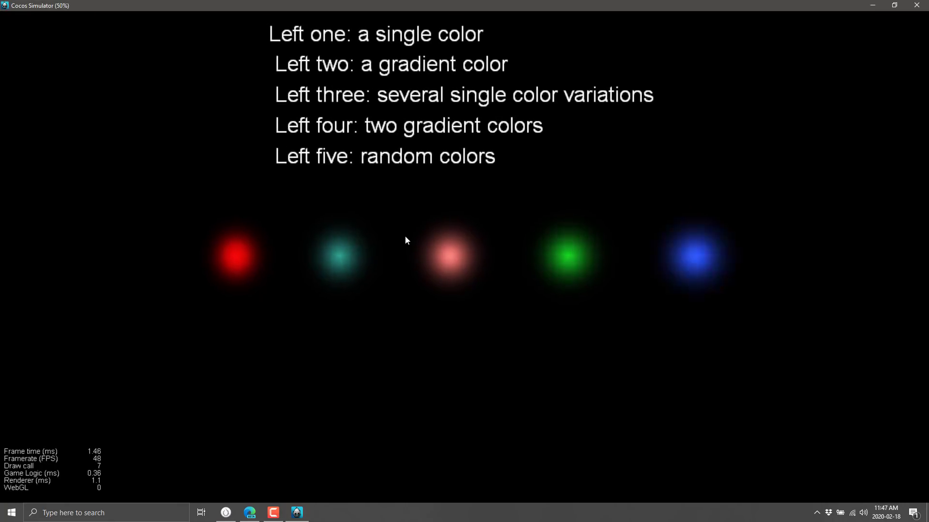
left_click(917, 5)
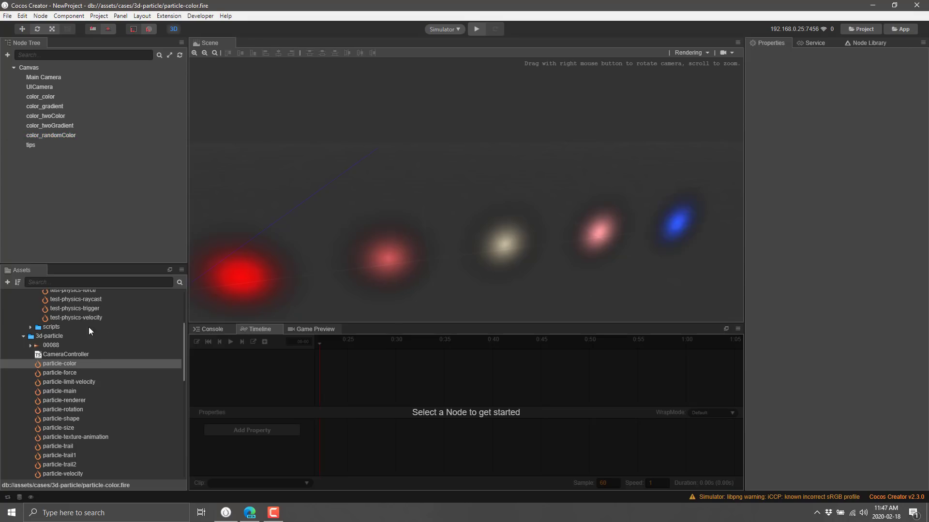
Open DragonBones.fire from the dragonbones assets folder and select its Background node in the Node Tree
scroll(85, 332, "down", 8)
scroll(85, 332, "down", 4)
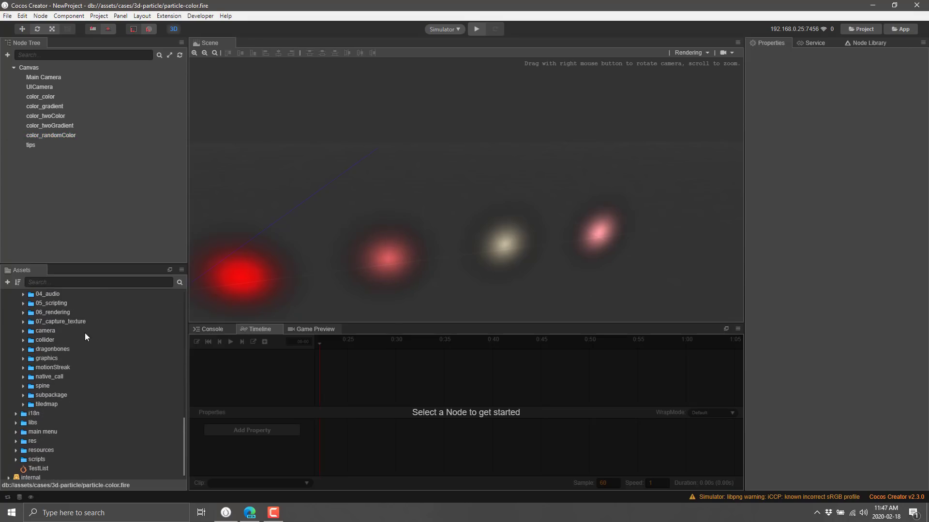
double_click(33, 349)
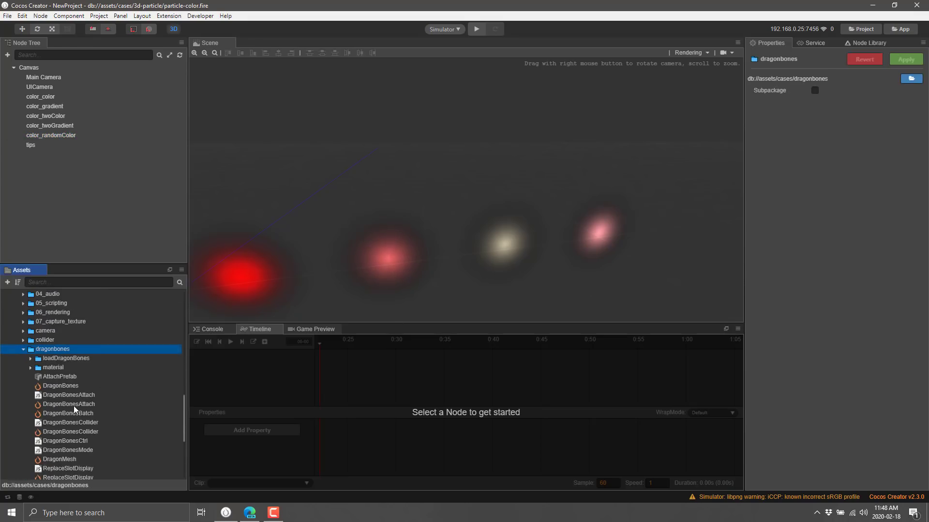
scroll(74, 406, "down", 2)
double_click(57, 337)
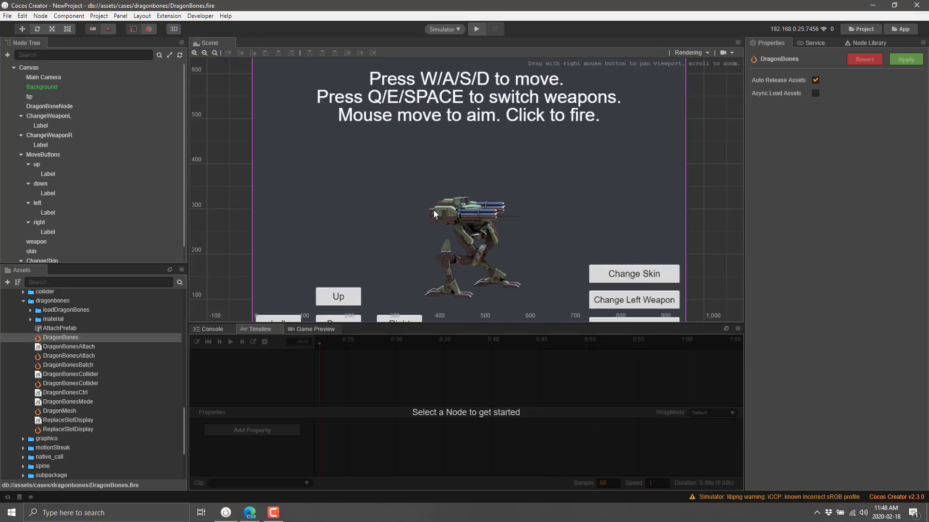
left_click(468, 240)
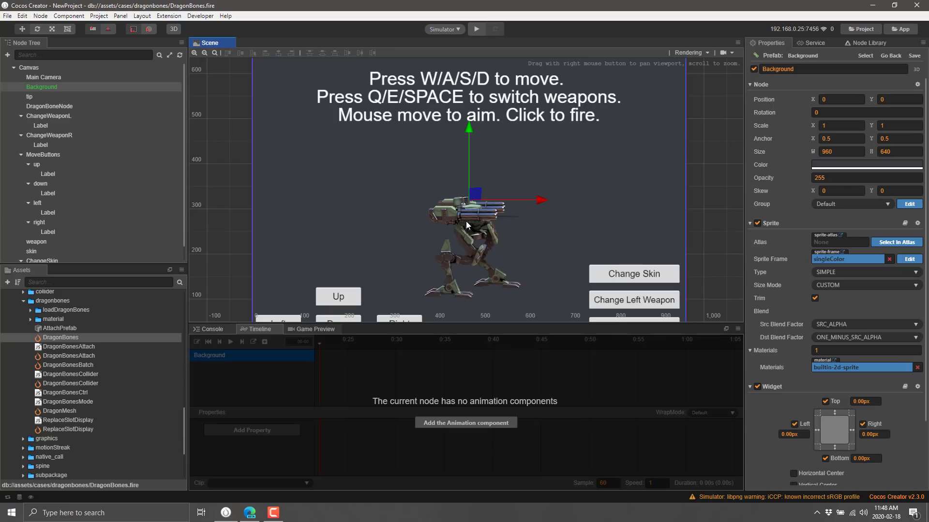
Bring the Cocos Creator product page forward in Edge and toggle full-screen off and back on
left_click(250, 511)
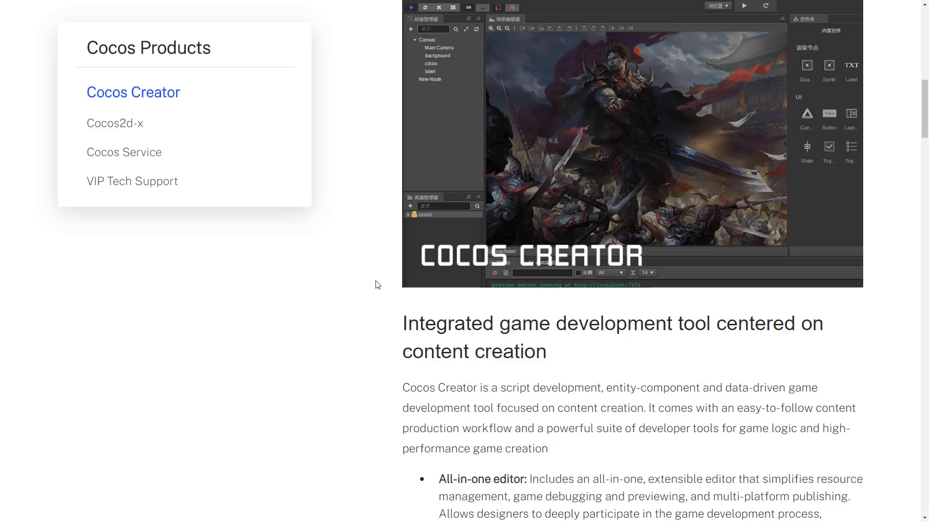
scroll(555, 430, "down", 10)
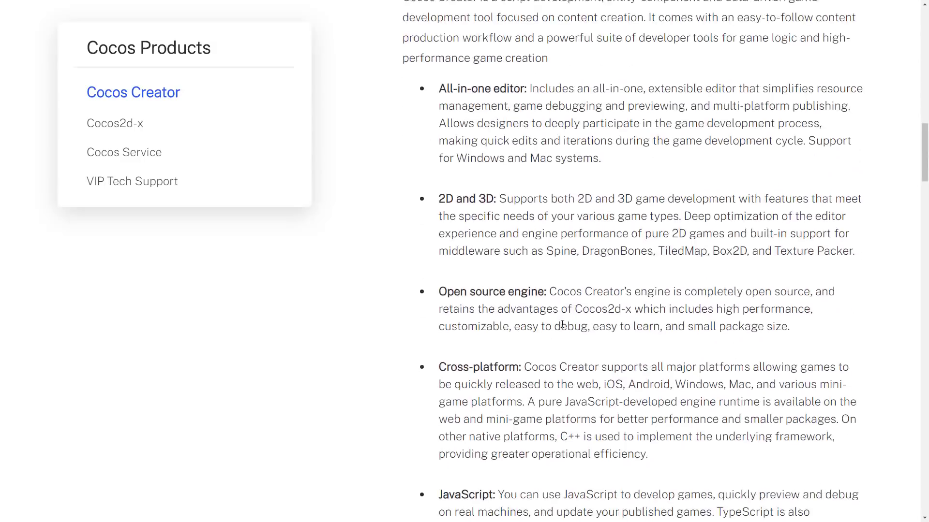
scroll(561, 323, "down", 2)
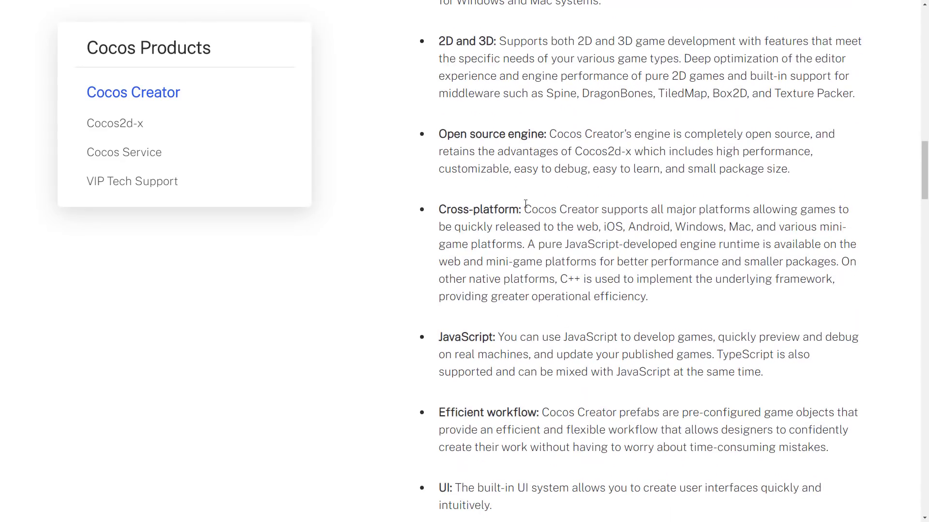
scroll(570, 216, "up", 4)
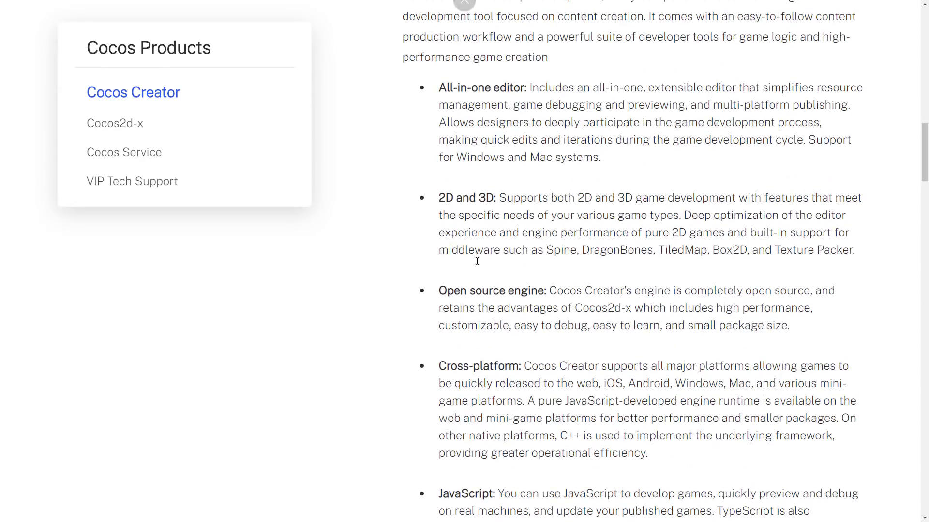
key("F11")
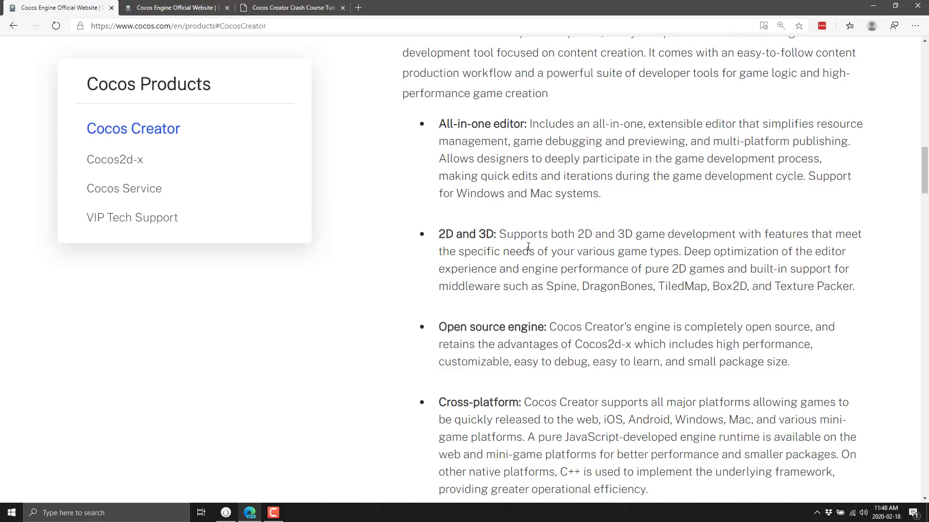
key("F11")
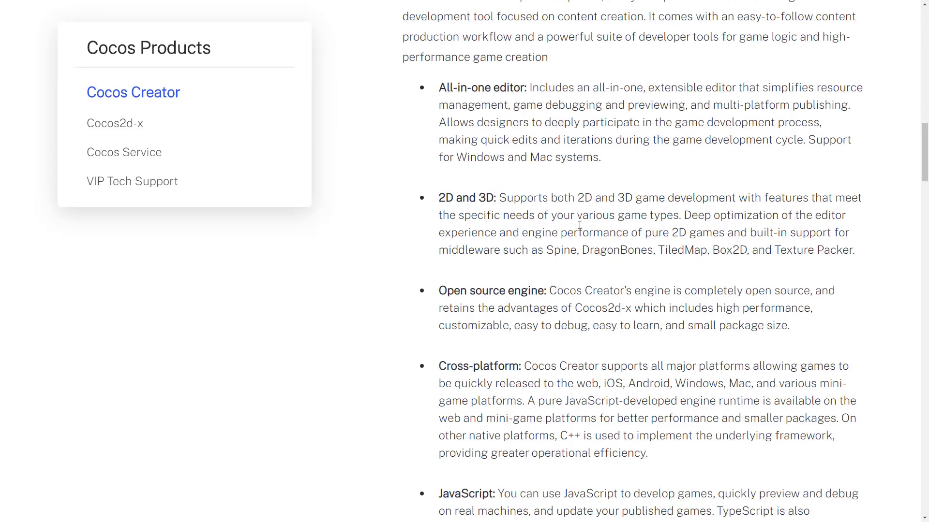
Read down through the product feature list, briefly highlighting the Open source engine bullet
scroll(466, 195, "down", 2)
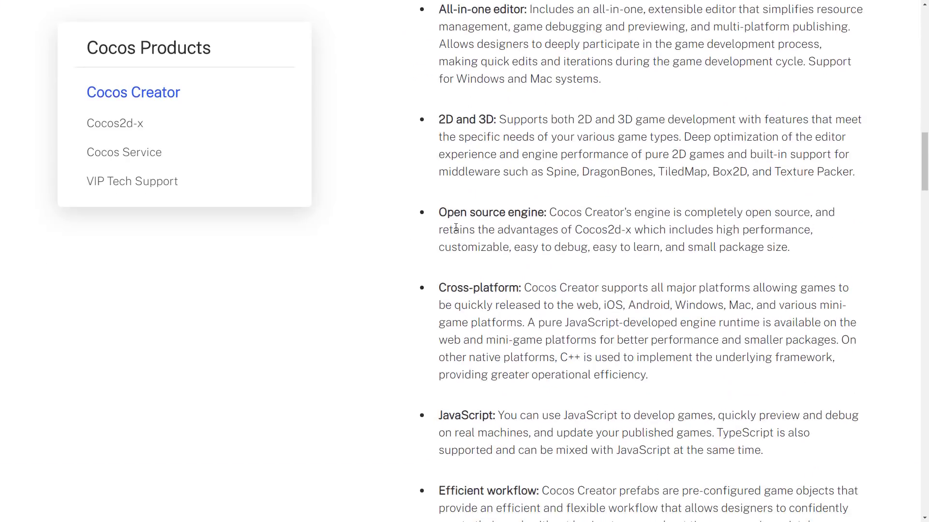
left_click_drag(447, 212, 543, 213)
left_click(543, 213)
scroll(527, 159, "down", 3)
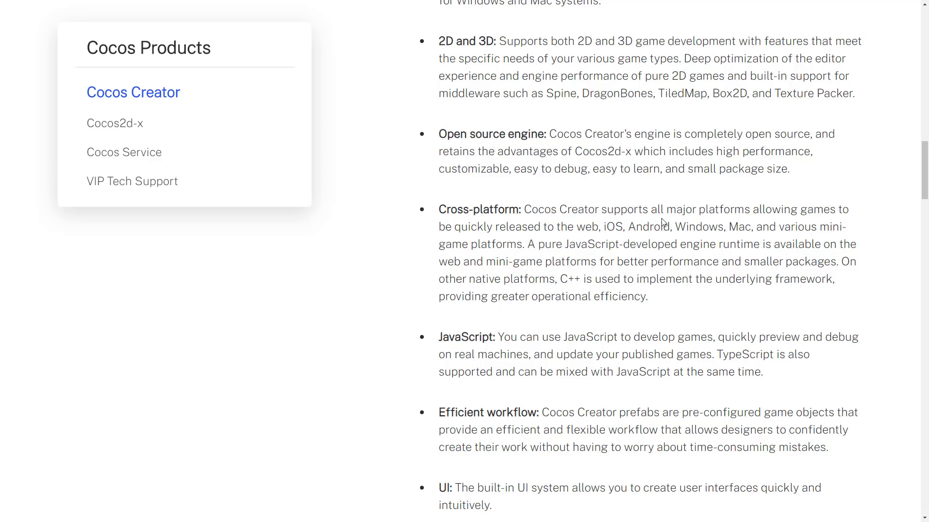
scroll(662, 223, "down", 6)
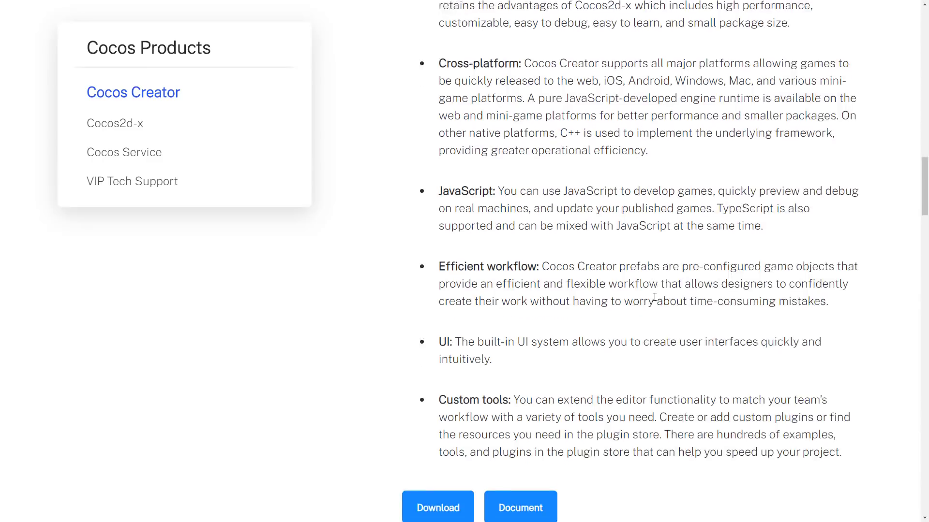
scroll(655, 297, "down", 5)
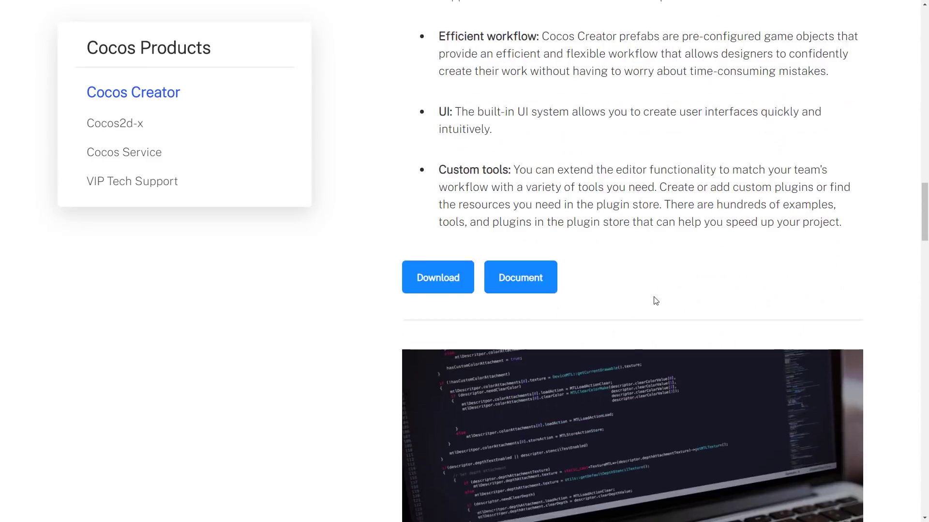
scroll(655, 301, "down", 7)
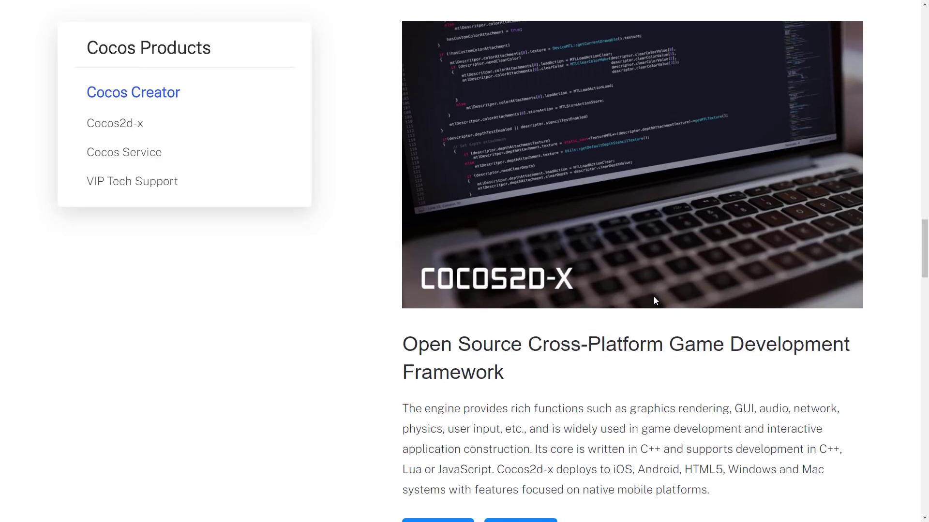
scroll(654, 301, "up", 5)
scroll(654, 300, "up", 6)
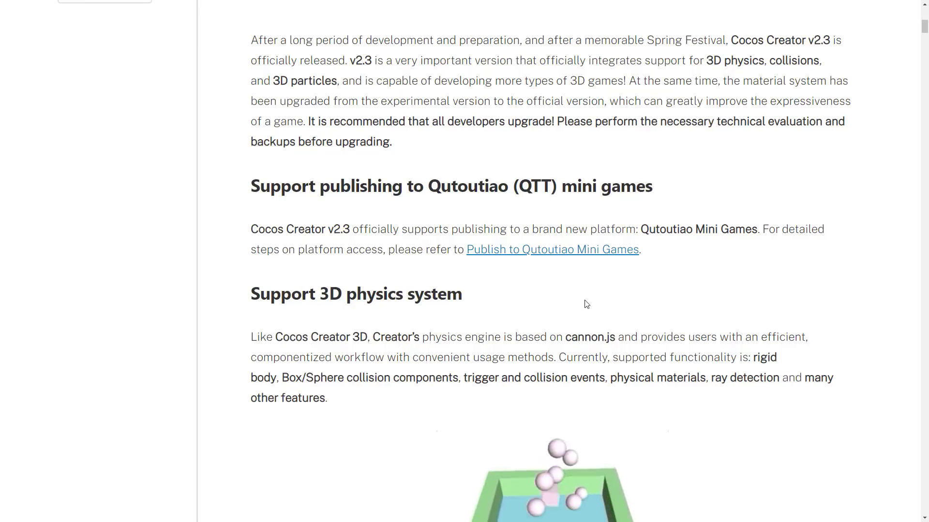
Scroll the V2.3.0 notes through 3D physics to the Builtin lightweight 3D collision detection section
scroll(595, 292, "up", 4)
scroll(596, 293, "down", 1)
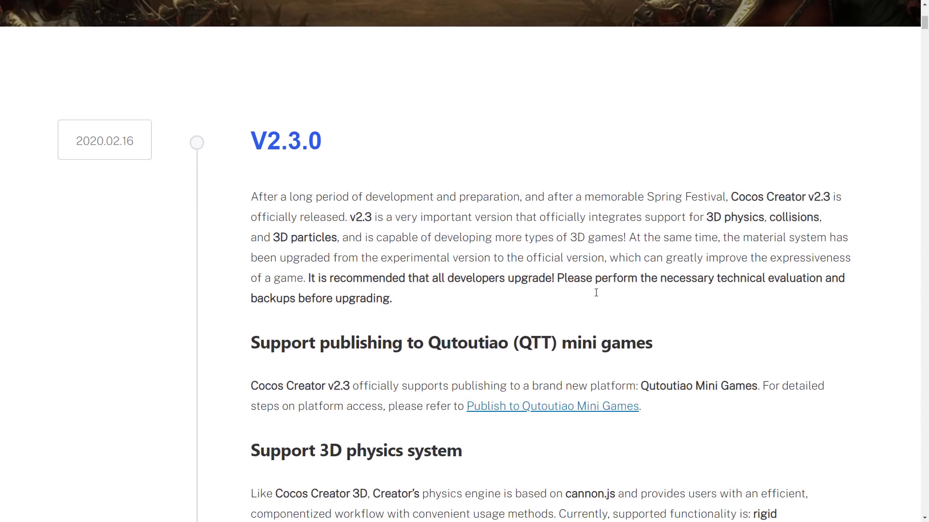
scroll(596, 293, "down", 2)
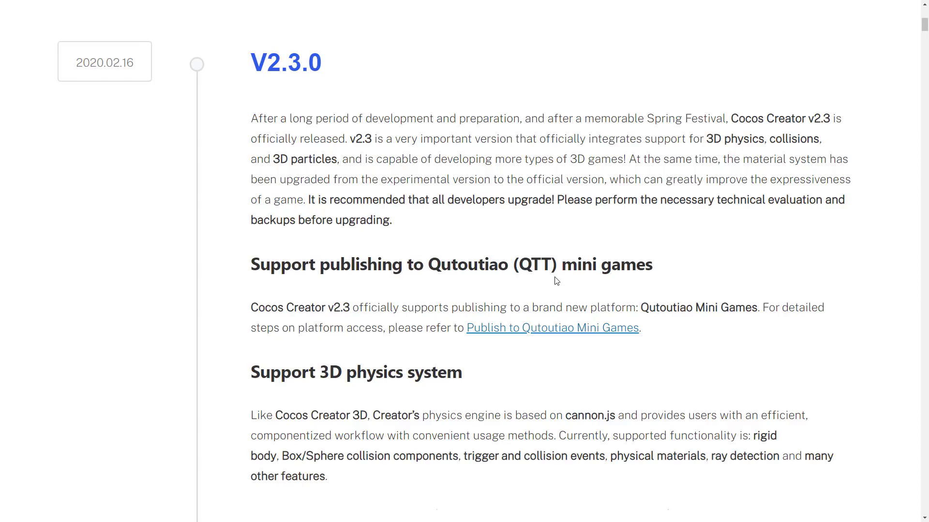
scroll(260, 127, "down", 6)
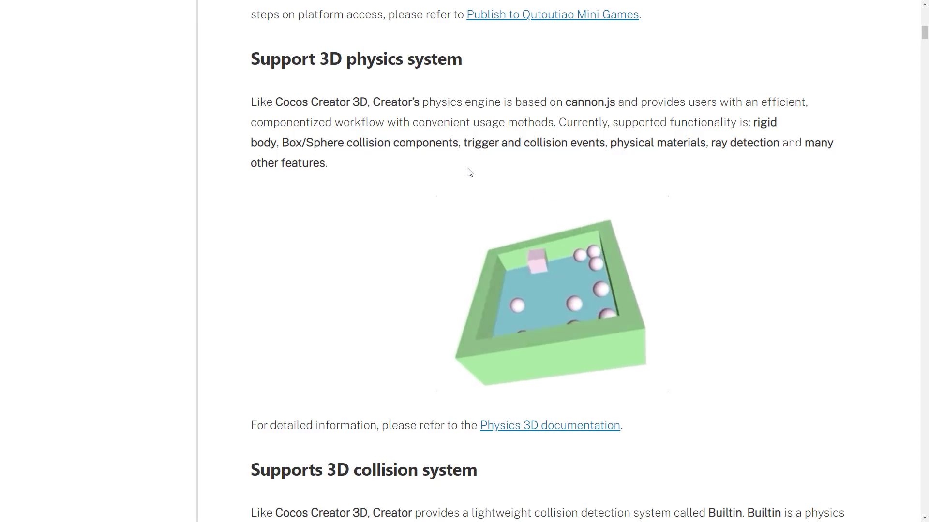
scroll(503, 146, "down", 8)
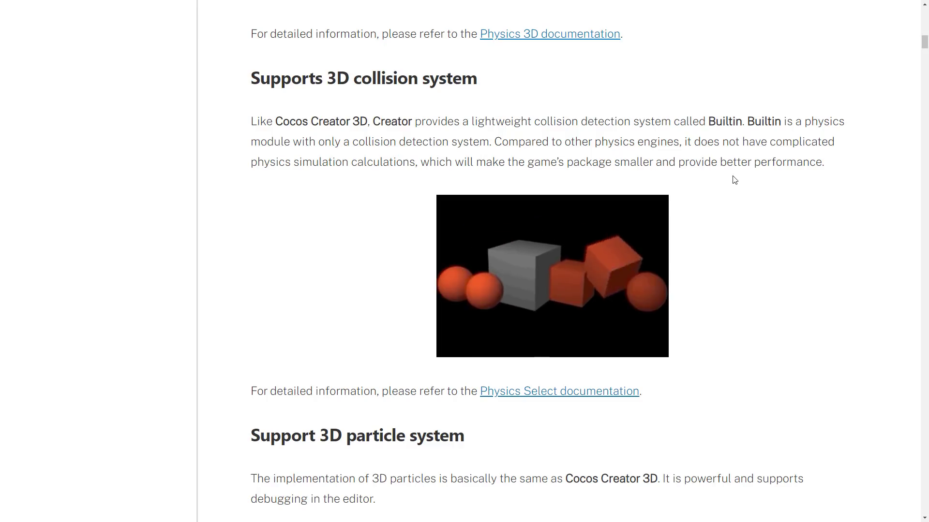
Scroll through the 3D particle notes and Curve Editor image to the material system upgrade heading
scroll(711, 198, "down", 6)
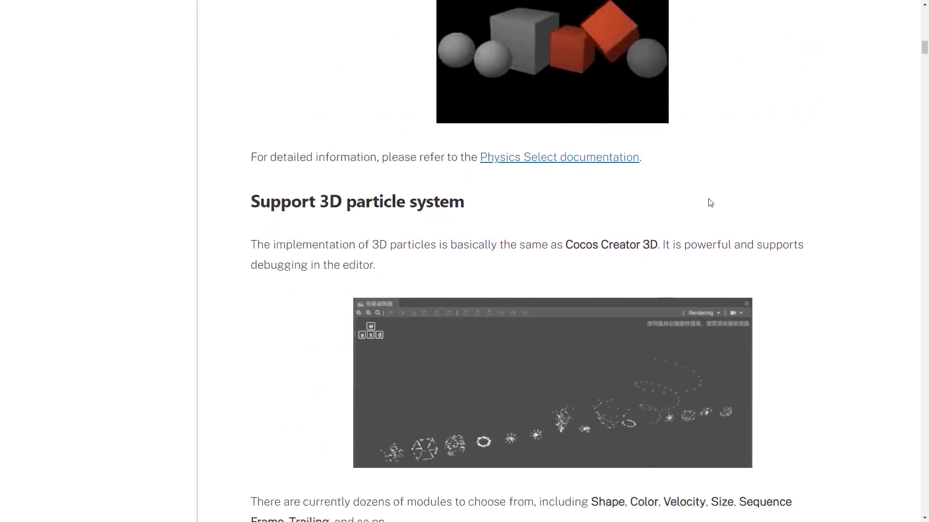
scroll(716, 196, "down", 2)
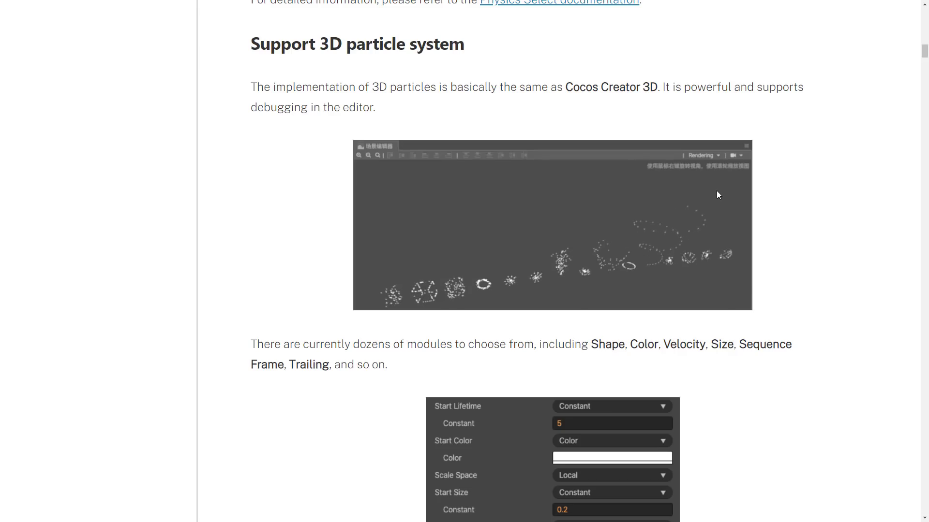
scroll(718, 194, "down", 5)
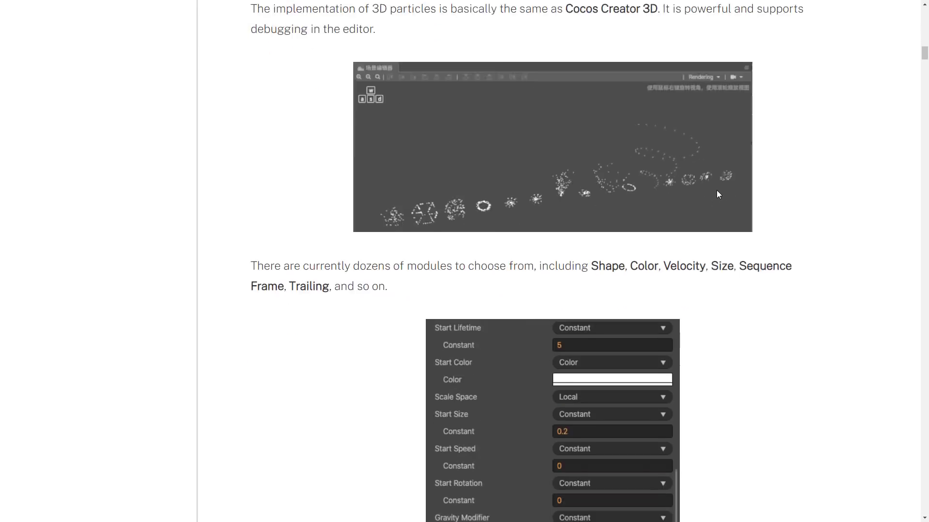
scroll(508, 247, "down", 2)
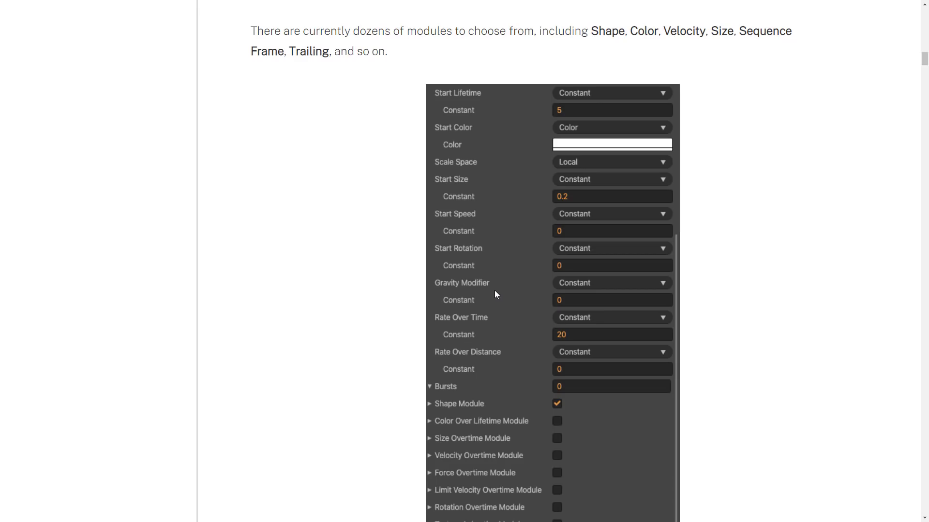
scroll(499, 287, "down", 2)
scroll(500, 288, "down", 3)
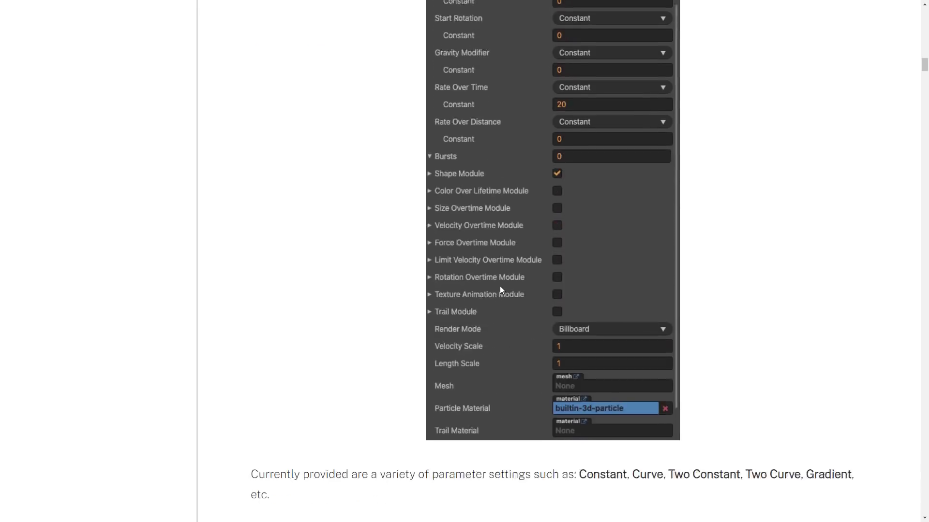
scroll(500, 287, "down", 10)
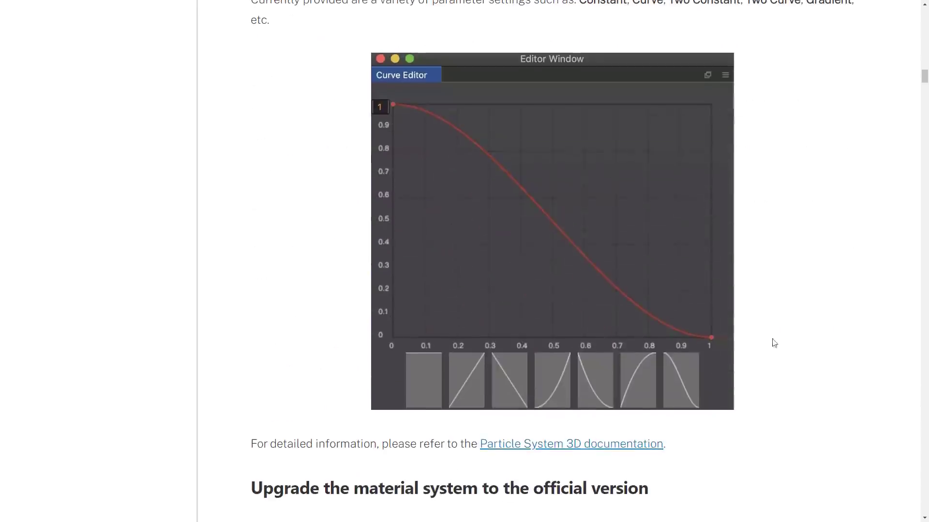
scroll(617, 306, "down", 6)
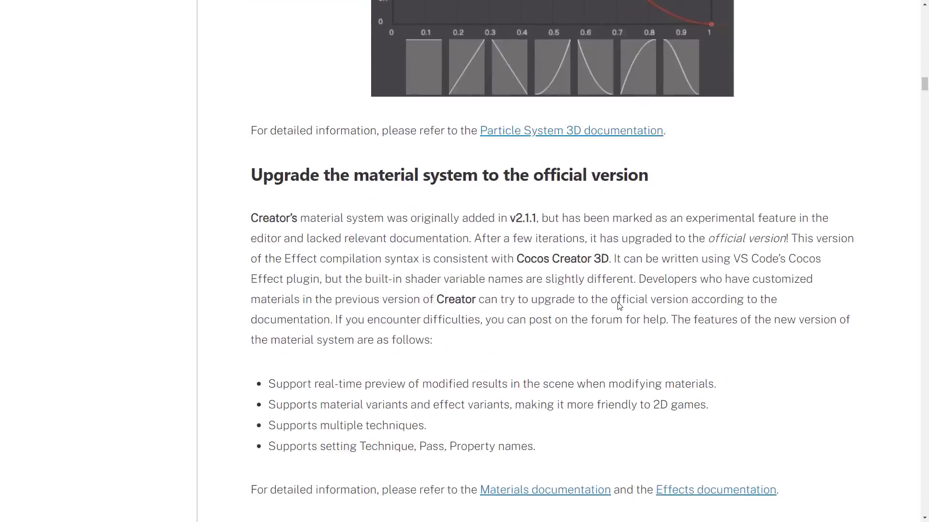
Scroll past the MyMat inspector example to 'Support Spine and DragonBones mount nodes'
scroll(619, 304, "down", 2)
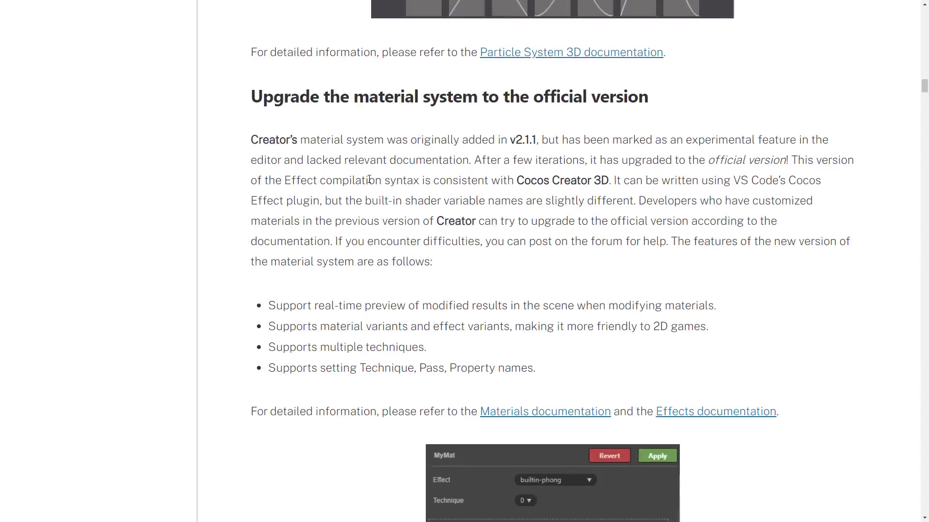
scroll(369, 179, "down", 4)
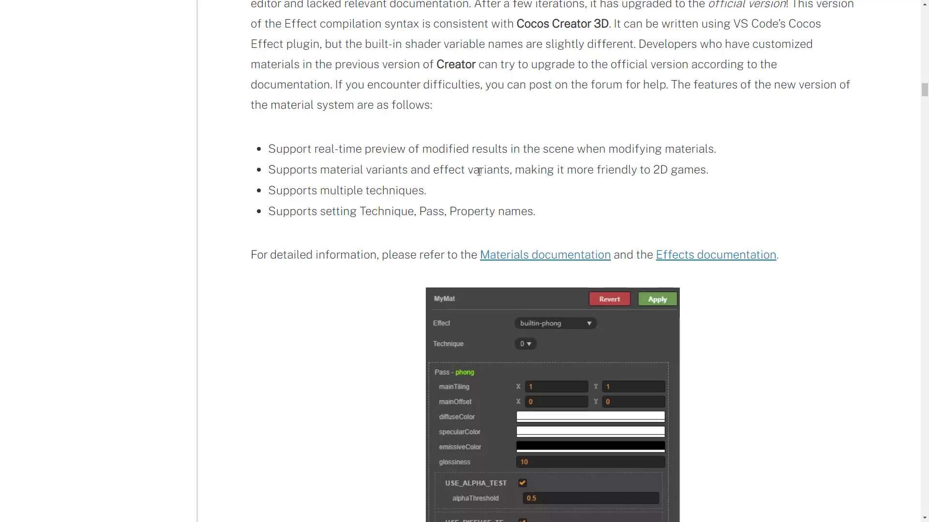
scroll(401, 191, "down", 8)
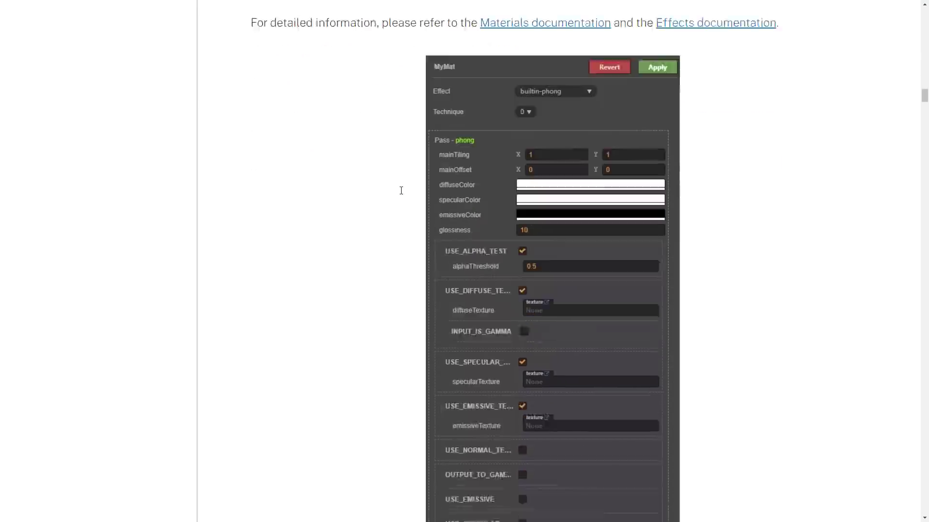
scroll(520, 212, "down", 6)
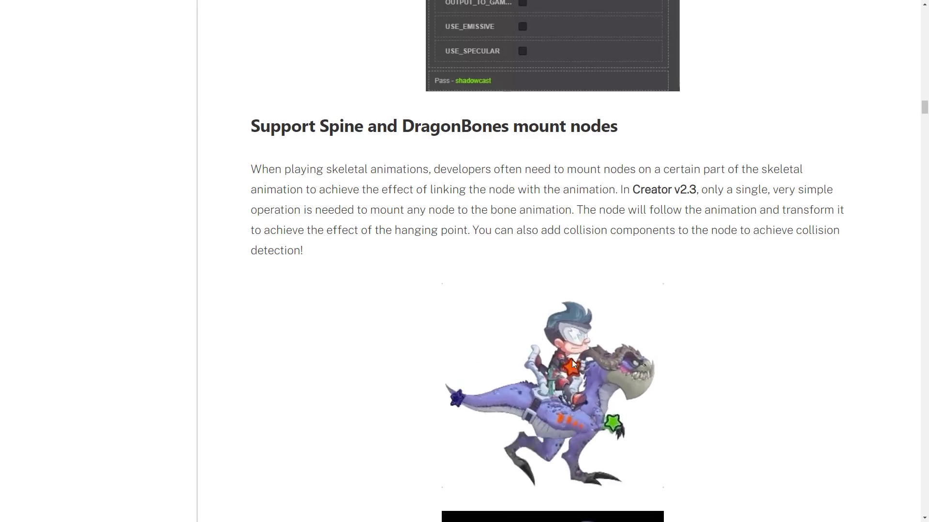
Skim the remaining notes: Spine, build, Scene Editor, engine fixes, Mini Games, Web and Editor sections
scroll(578, 301, "down", 5)
scroll(579, 280, "down", 5)
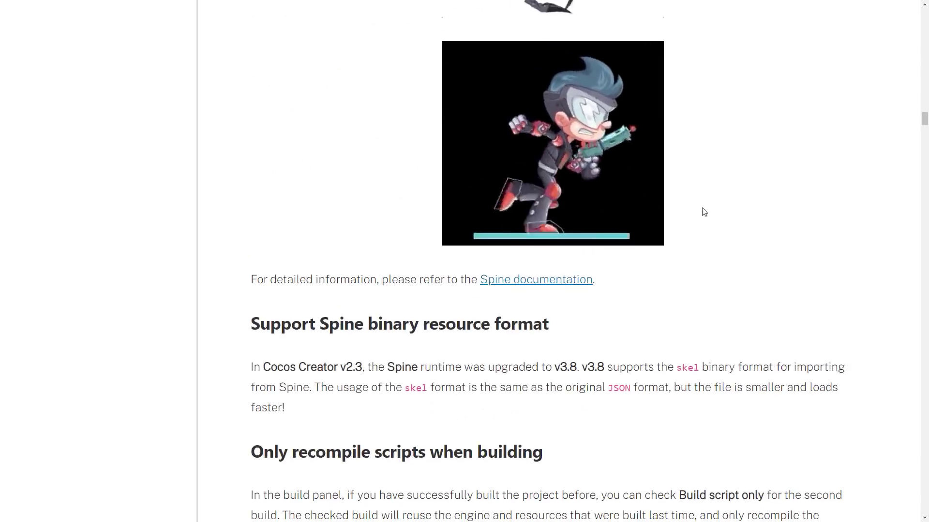
scroll(645, 212, "down", 3)
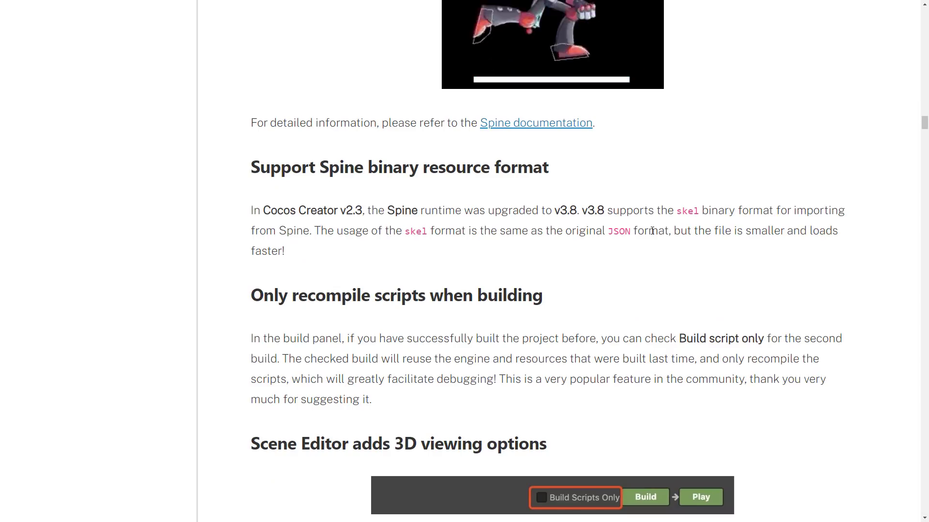
scroll(652, 231, "down", 2)
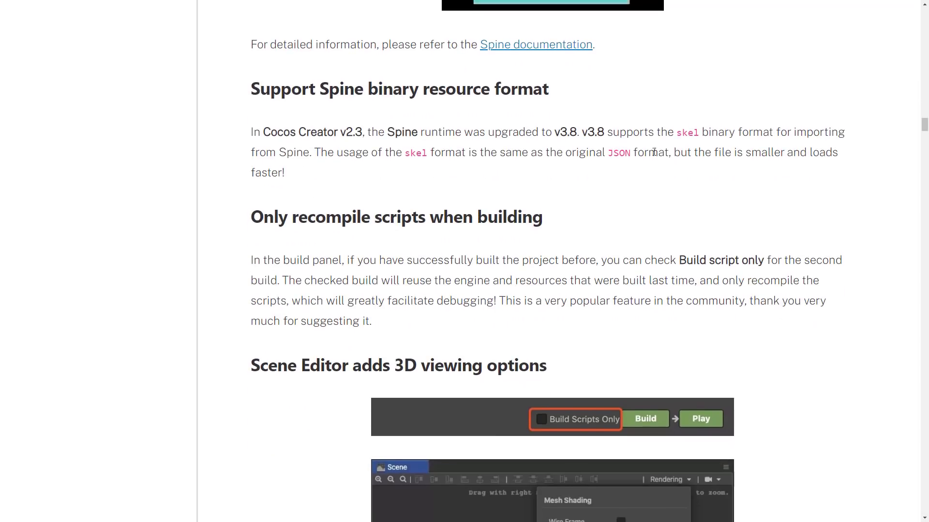
scroll(711, 163, "down", 2)
scroll(709, 163, "down", 2)
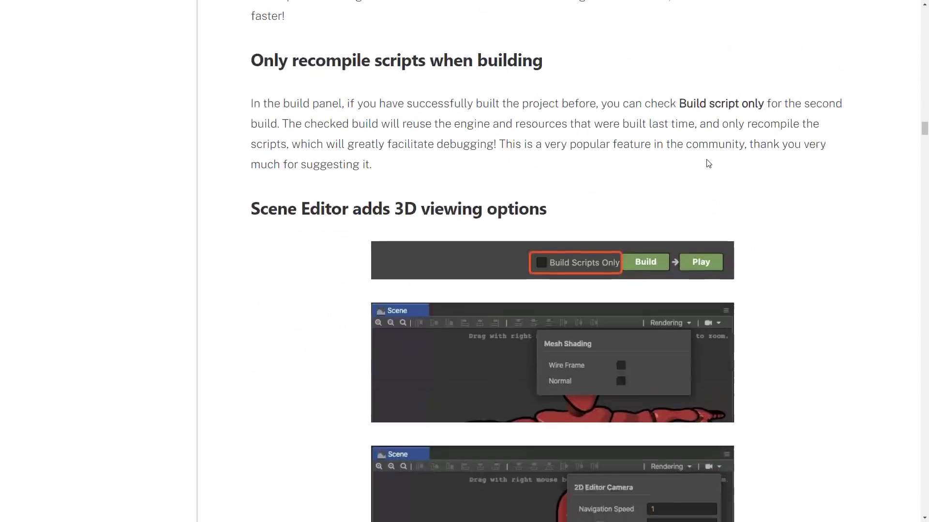
scroll(665, 151, "down", 2)
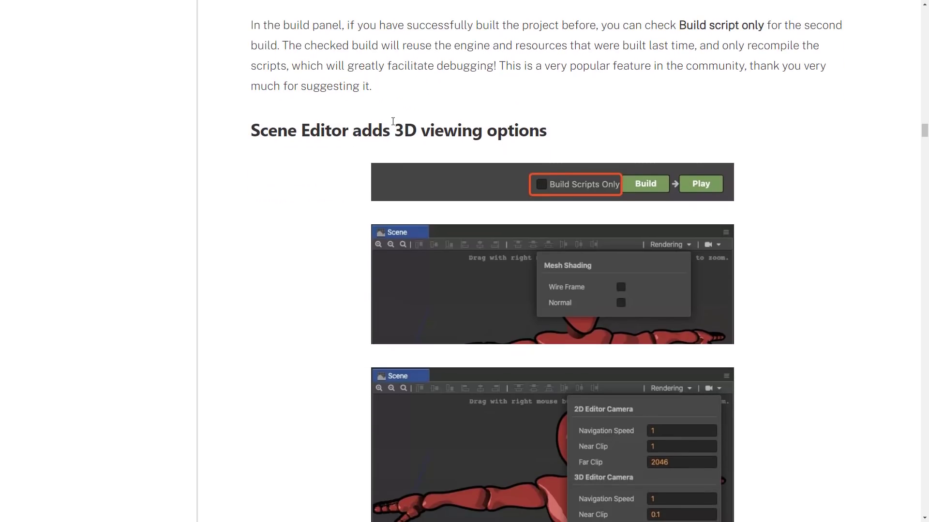
scroll(412, 131, "down", 6)
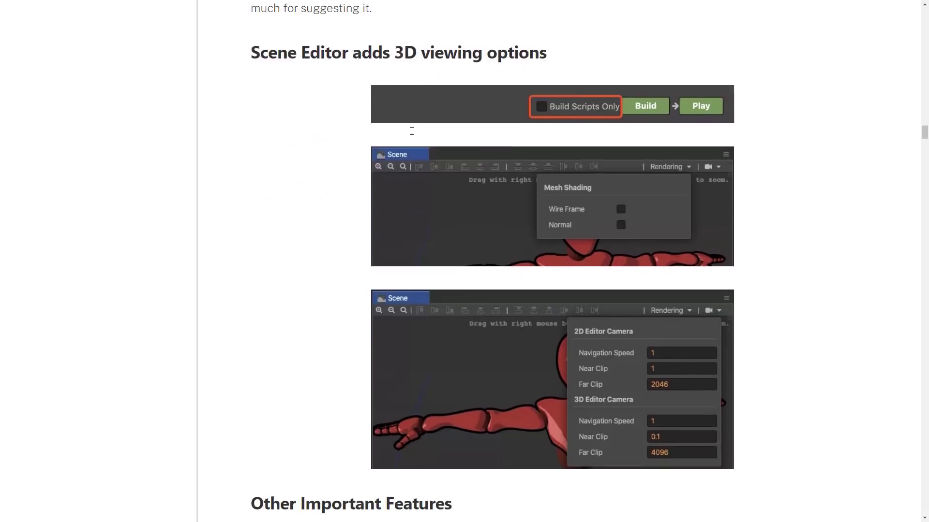
scroll(433, 127, "up", 4)
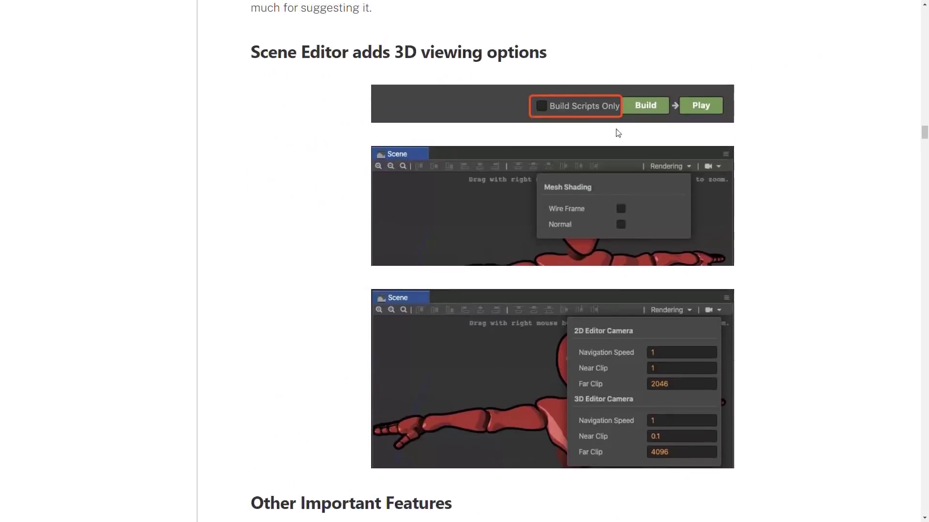
scroll(616, 129, "down", 10)
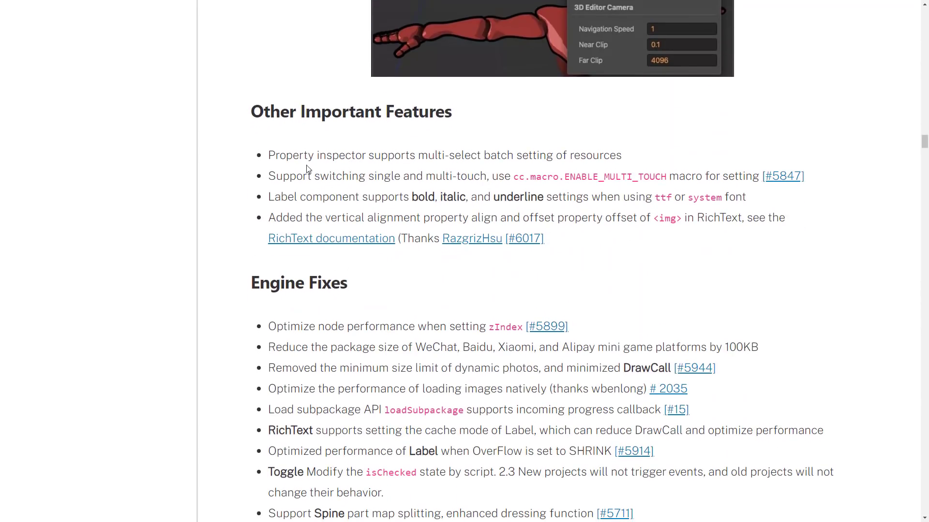
scroll(423, 280, "down", 14)
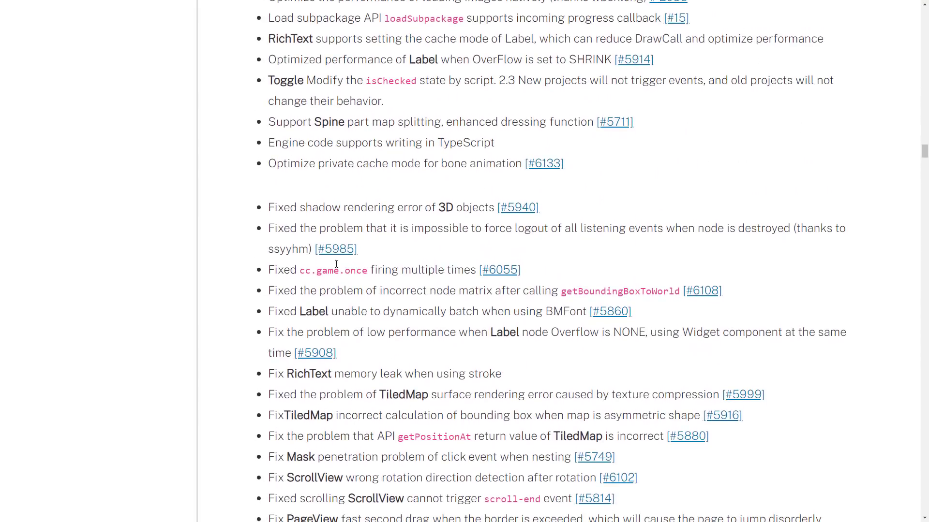
scroll(342, 279, "down", 20)
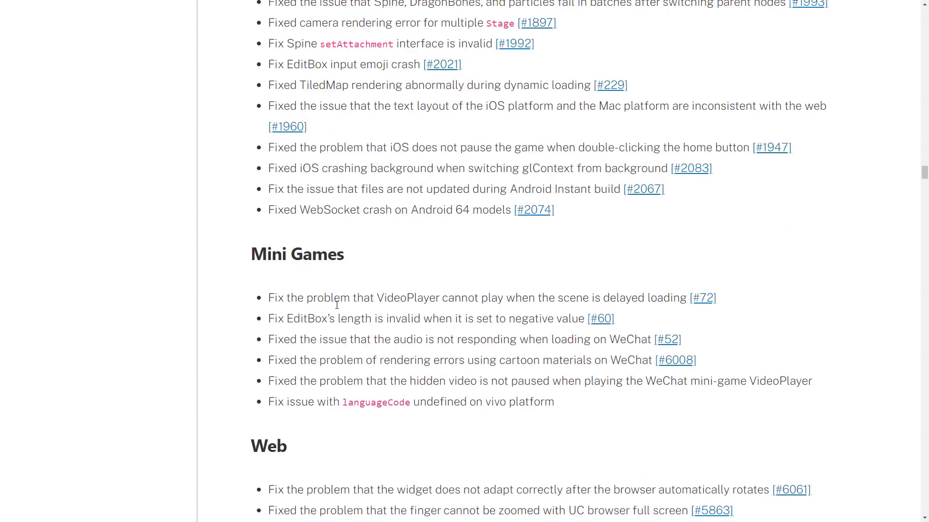
scroll(337, 227, "down", 1)
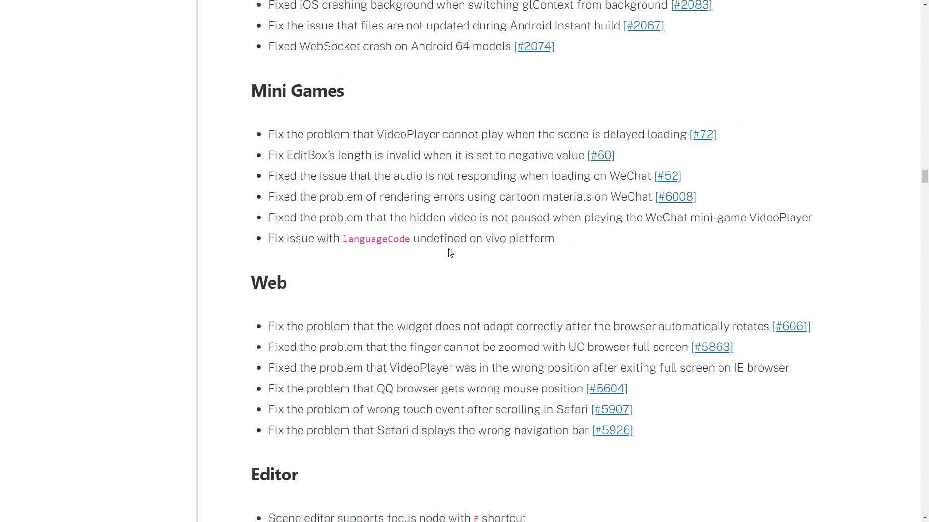
scroll(449, 253, "down", 8)
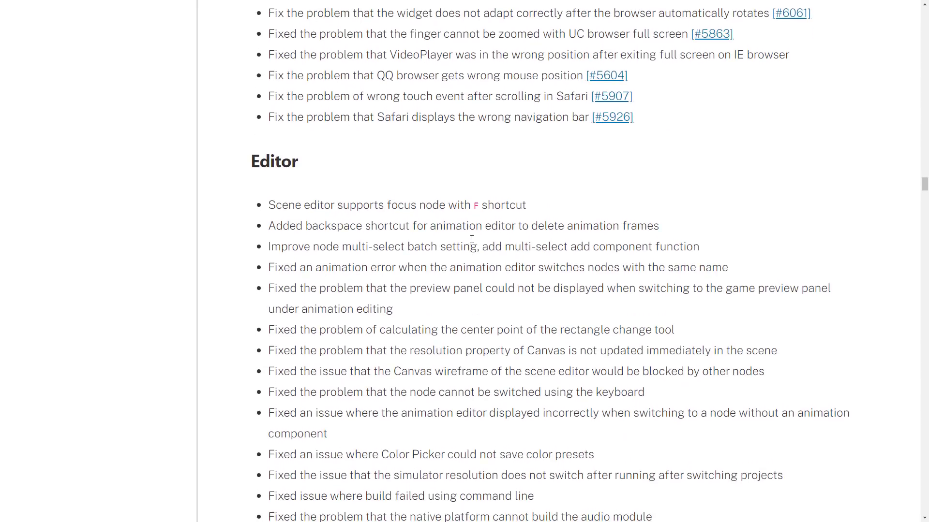
scroll(471, 239, "down", 2)
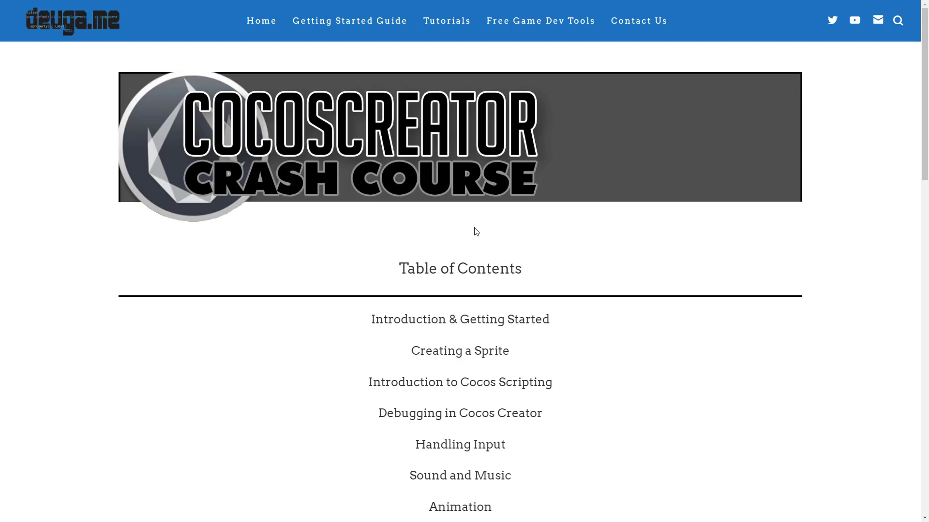
Scroll the Crash Course page down to its YouTube video and back, then switch to Cocos Creator with Alt+Tab
scroll(474, 231, "down", 3)
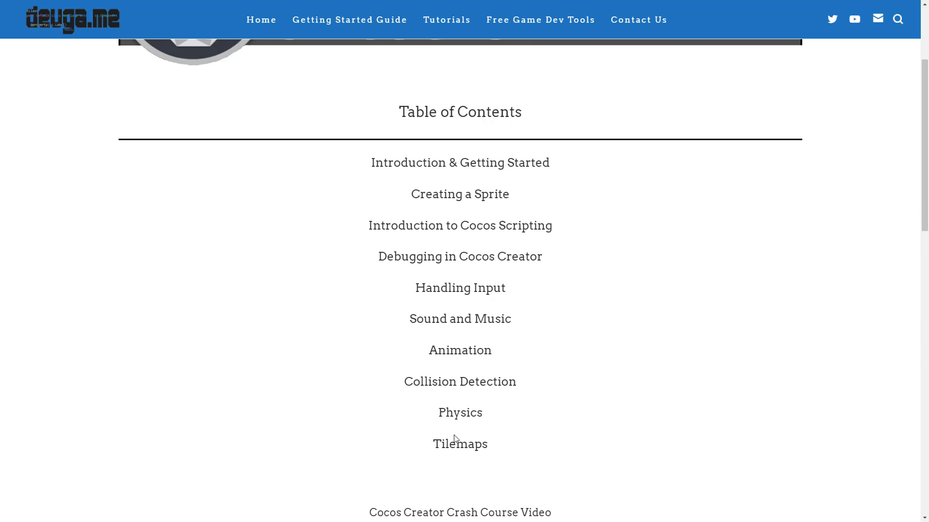
scroll(457, 440, "down", 2)
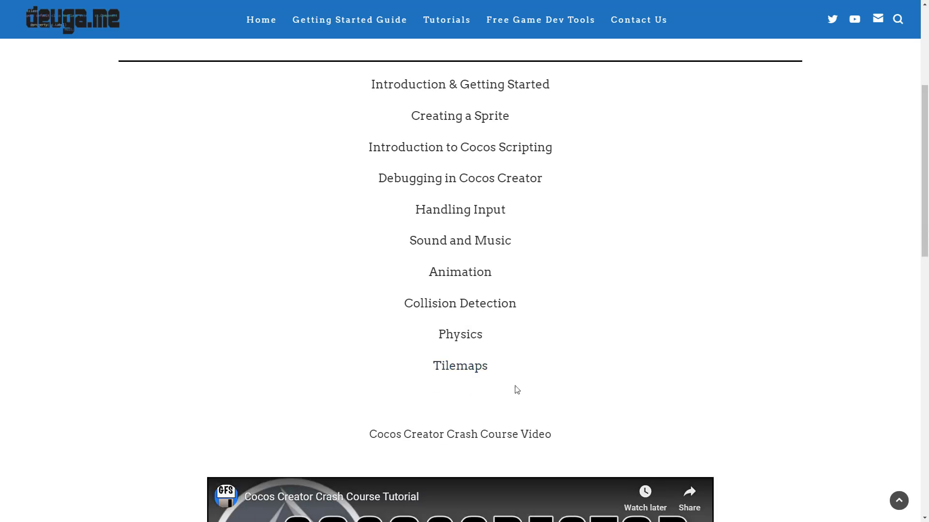
scroll(516, 390, "down", 8)
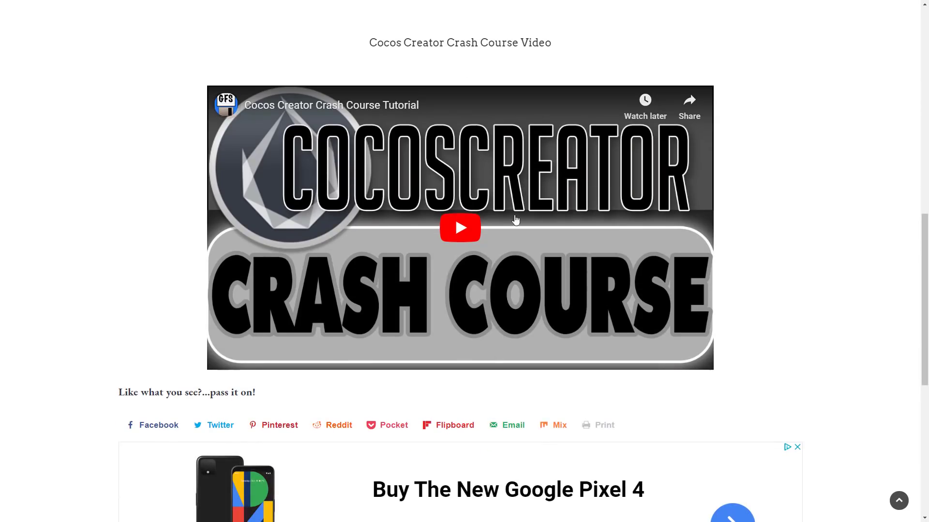
scroll(556, 166, "up", 6)
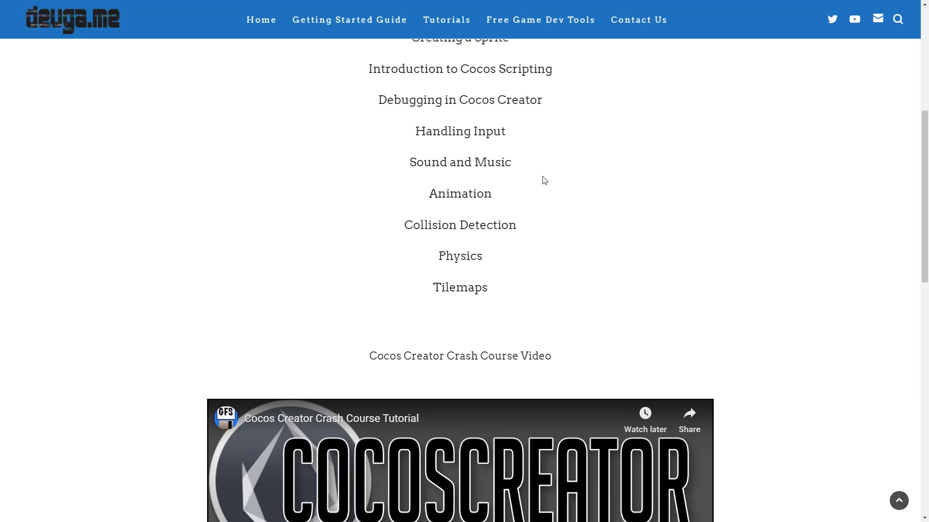
key("alt+Tab")
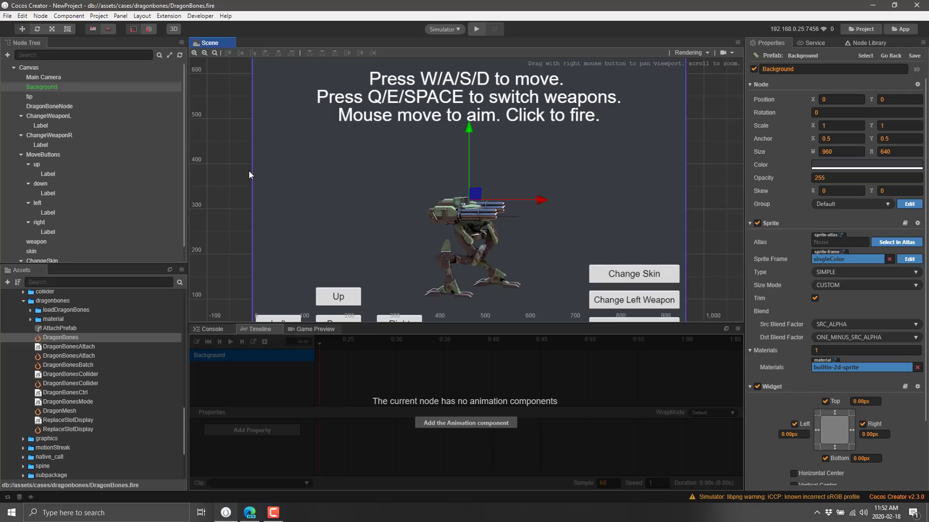